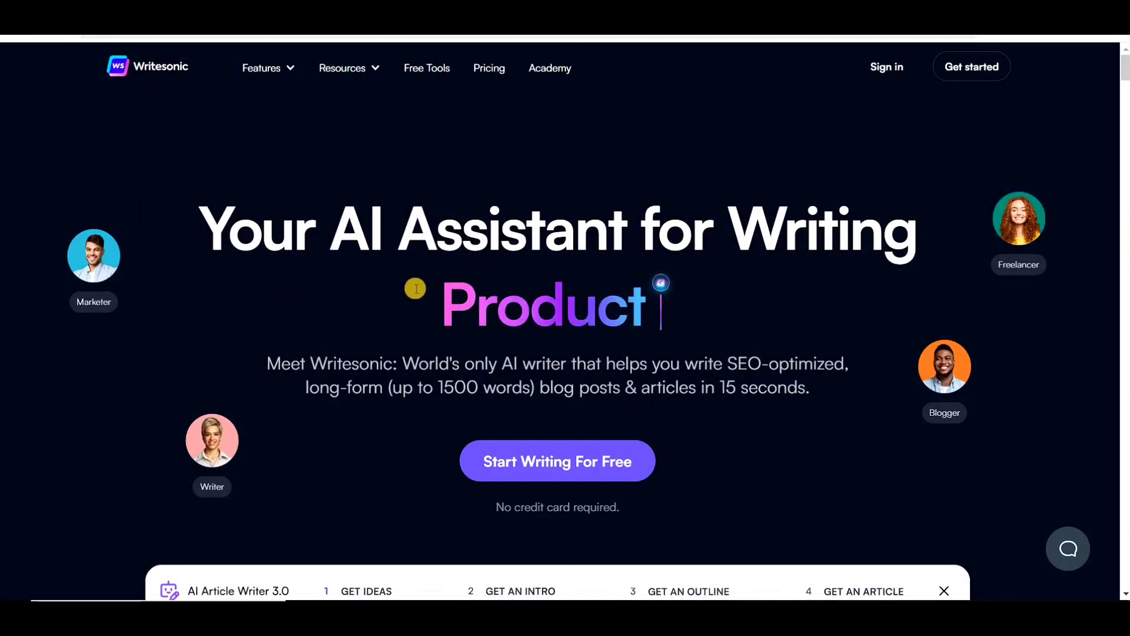
Step: Scroll down the homepage to the Free Trial, Short-form and Long-form pricing cards
scroll(416, 288, "down", 3)
scroll(416, 288, "down", 5)
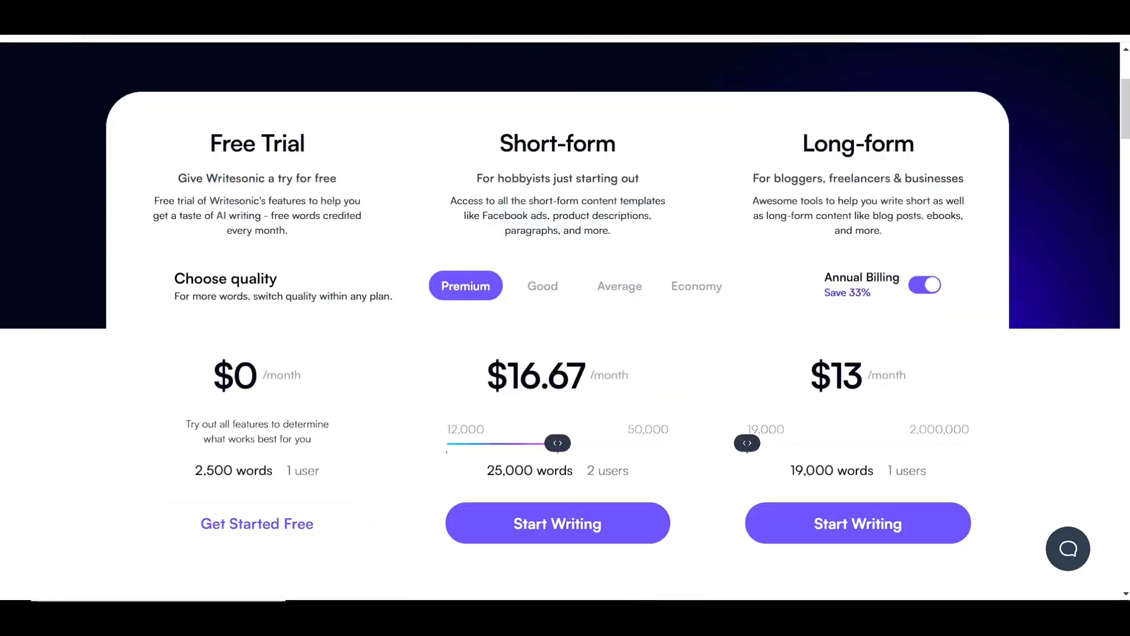
Step: Compare plan prices at Good, Average and Economy quality, settling back on Premium
scroll(96, 342, "up", 4)
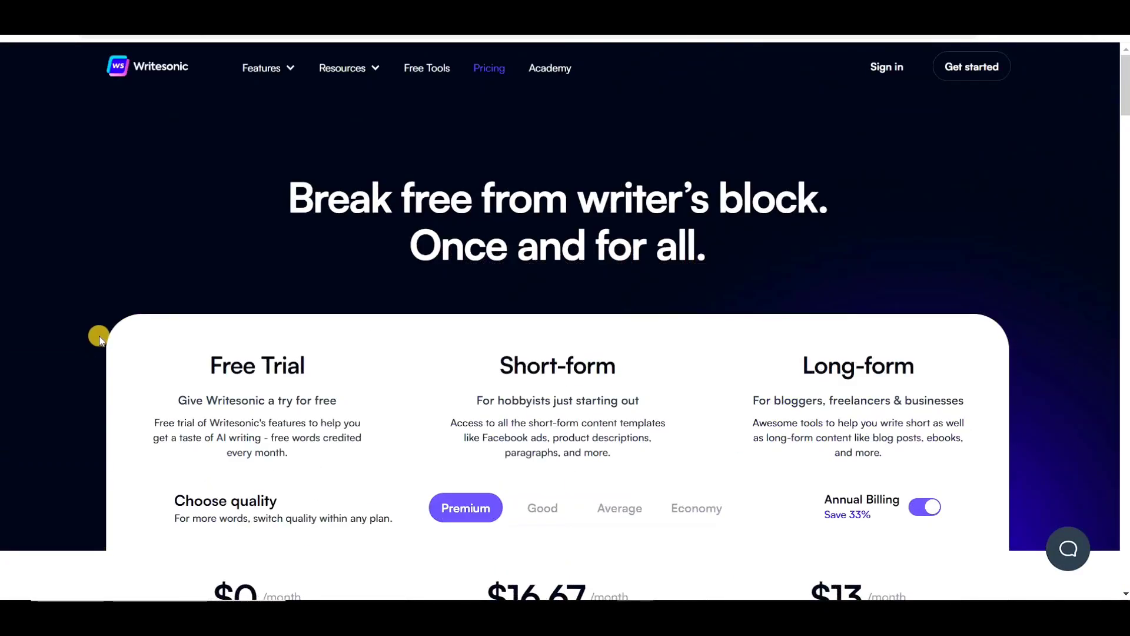
scroll(99, 337, "down", 3)
scroll(99, 337, "down", 1)
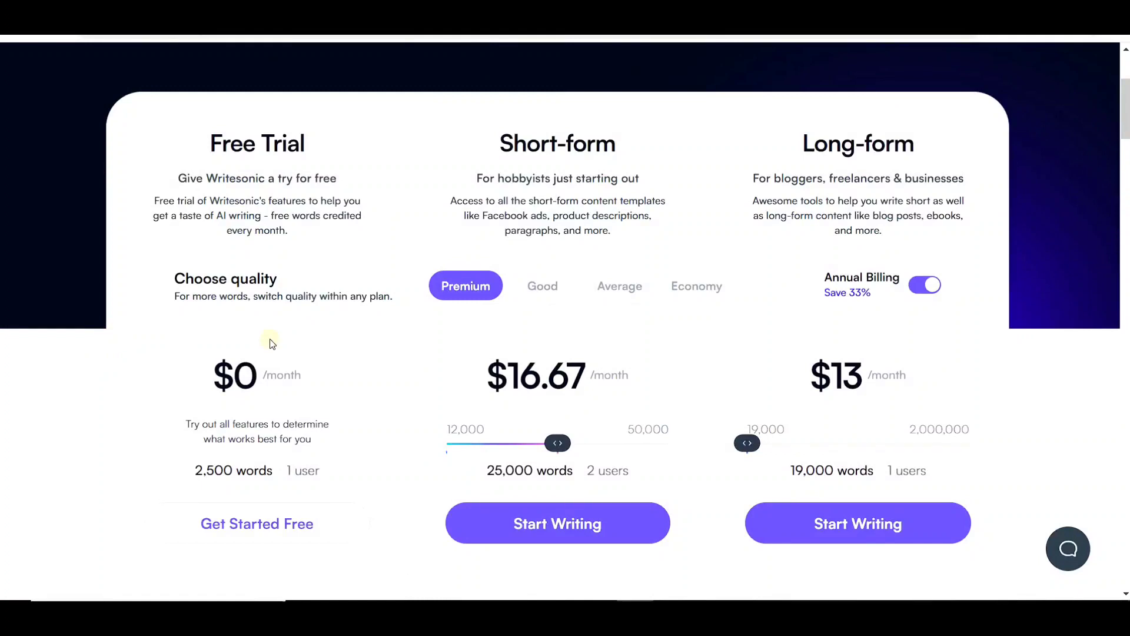
left_click(544, 290)
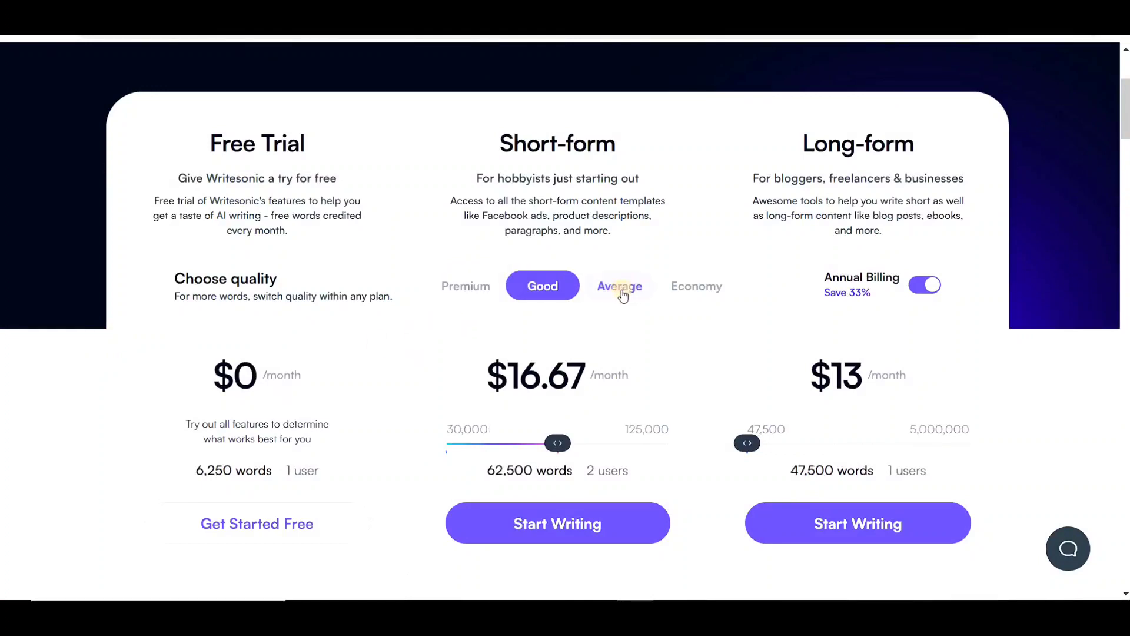
left_click(480, 288)
left_click(535, 289)
left_click(617, 290)
left_click(695, 296)
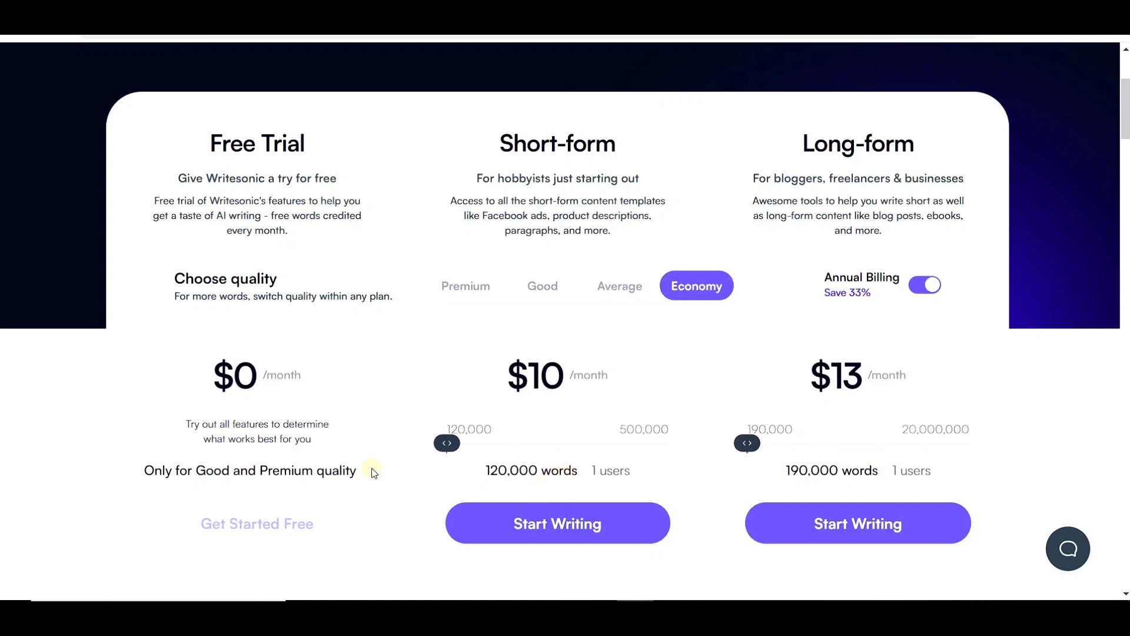
left_click(466, 292)
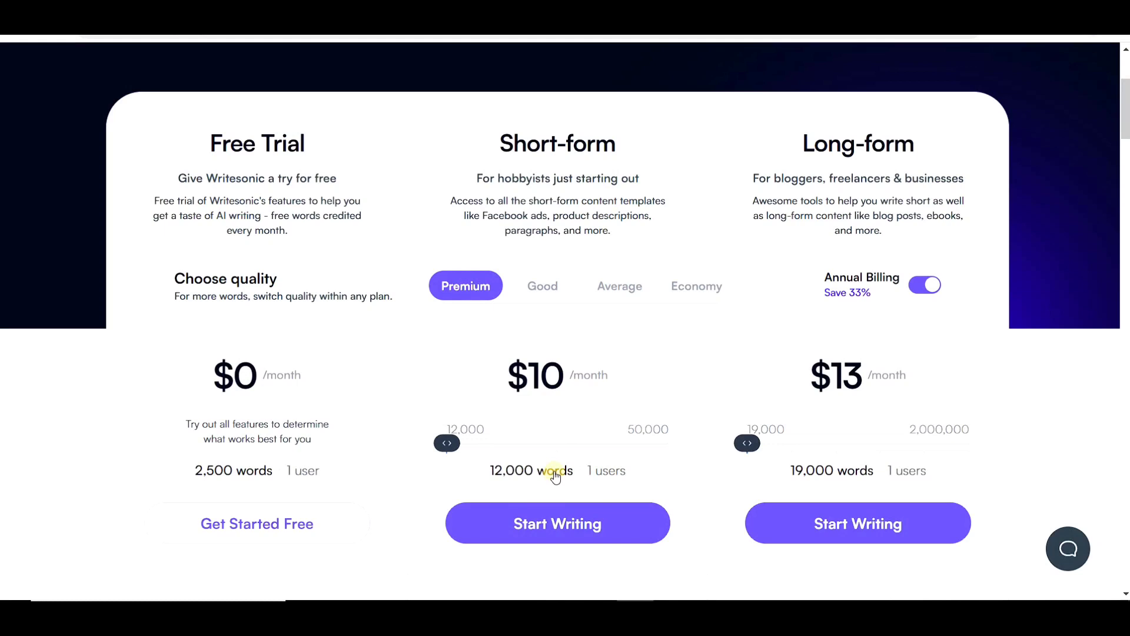
Step: Try different Short-form word allowances on the slider, including 25,000 and 12,000 words
left_click_drag(452, 450, 664, 453)
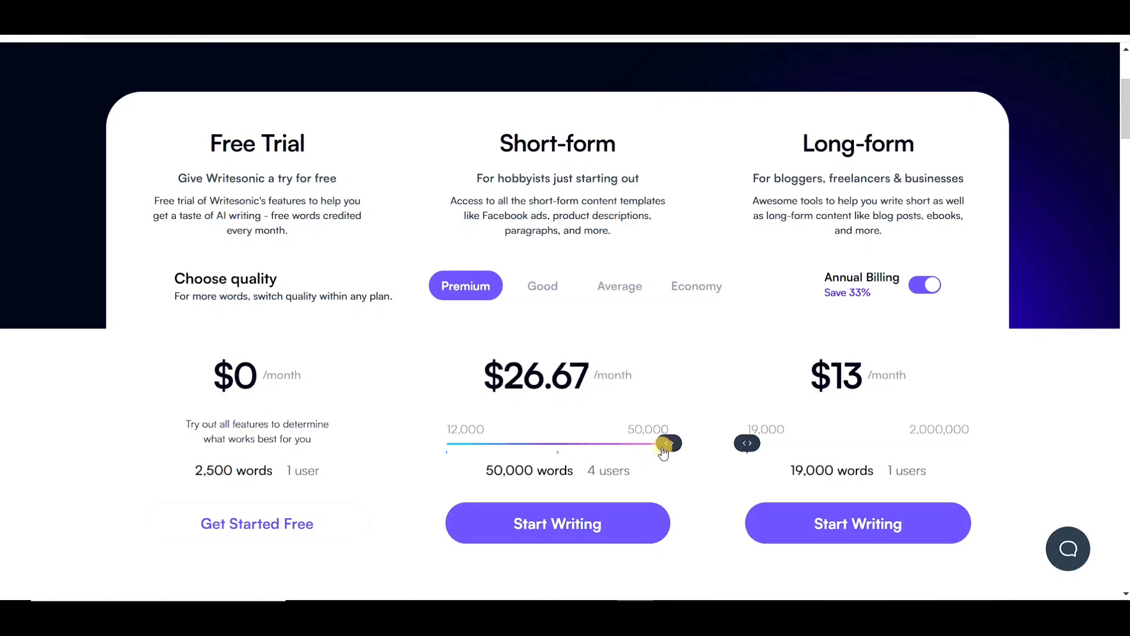
left_click_drag(570, 440, 517, 455)
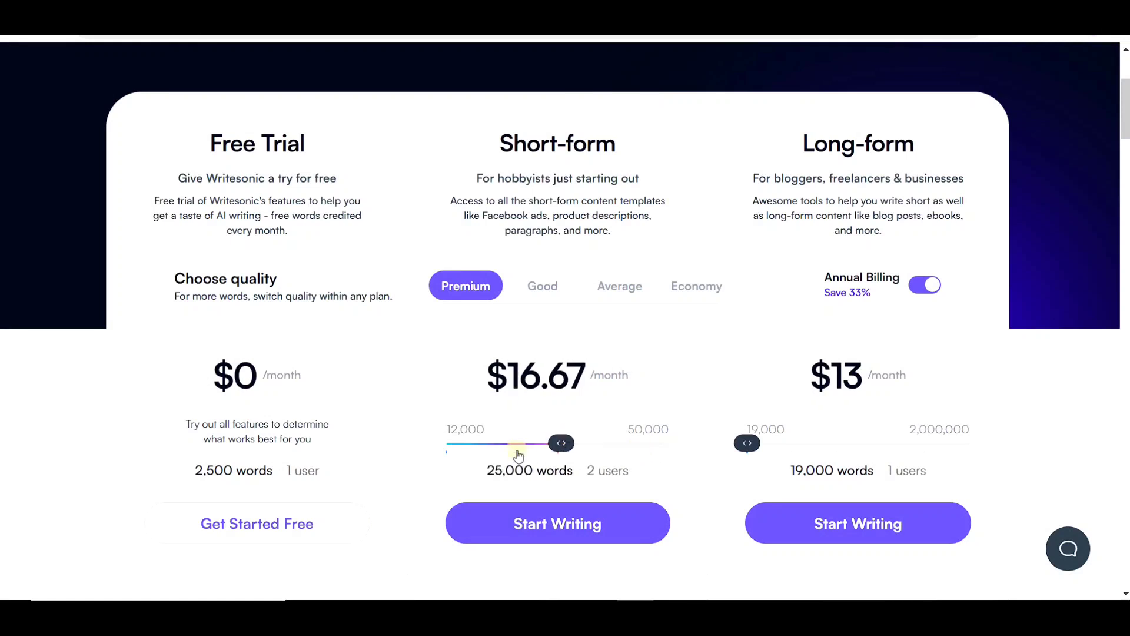
left_click(459, 453)
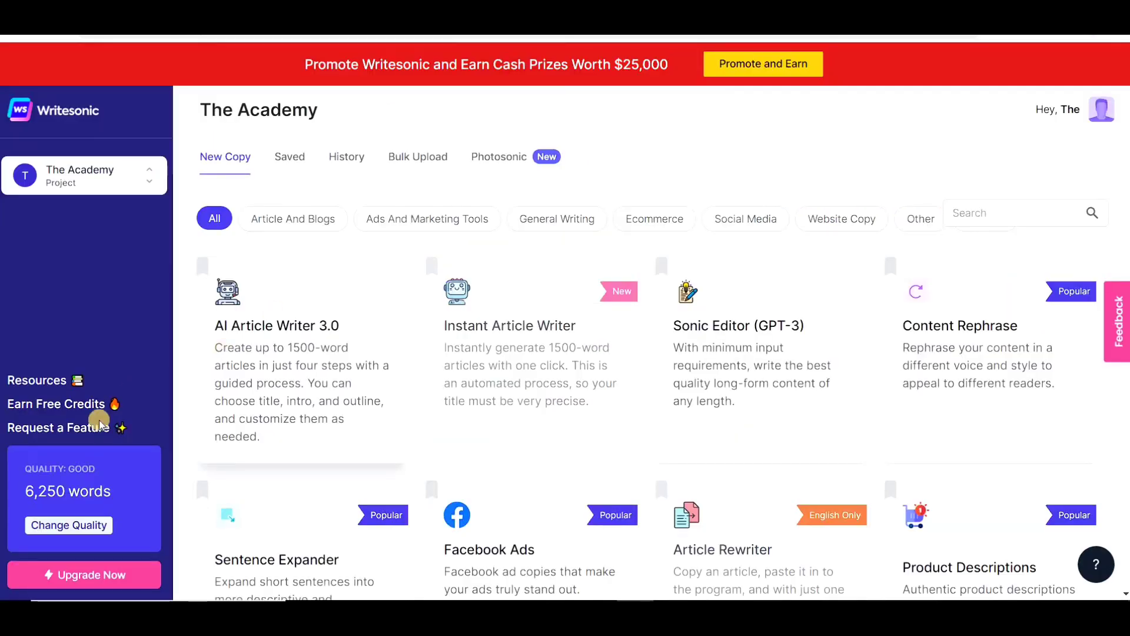
Step: Browse the dashboard's writing tools and highlight the remaining 6,250-word Good-quality allowance
mouse_move(457, 377)
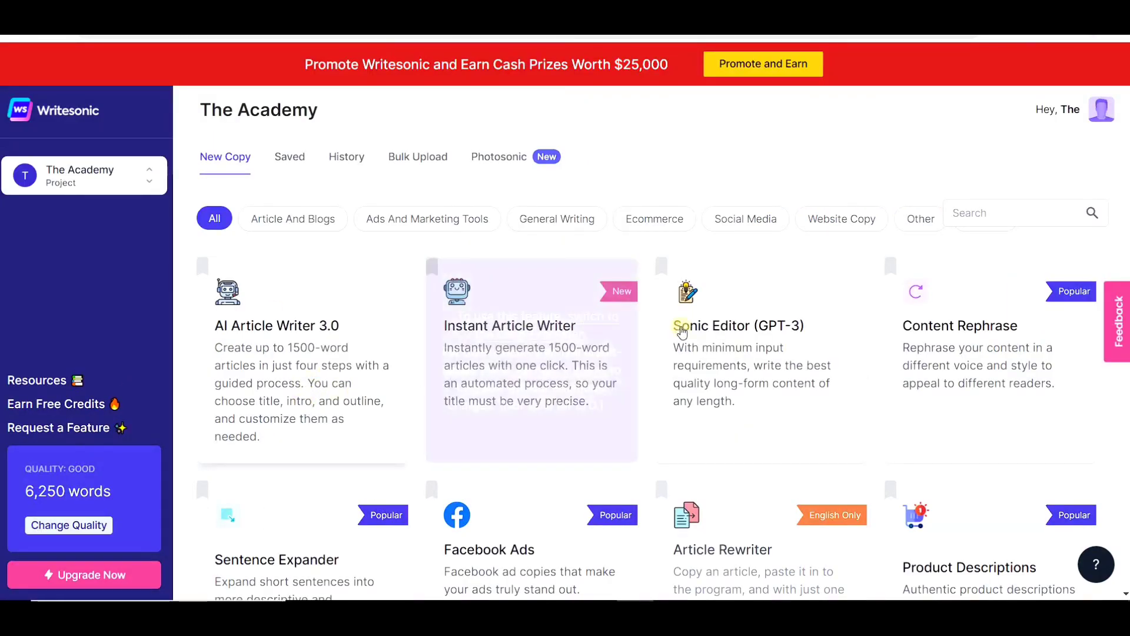
scroll(665, 358, "down", 1)
scroll(665, 358, "down", 15)
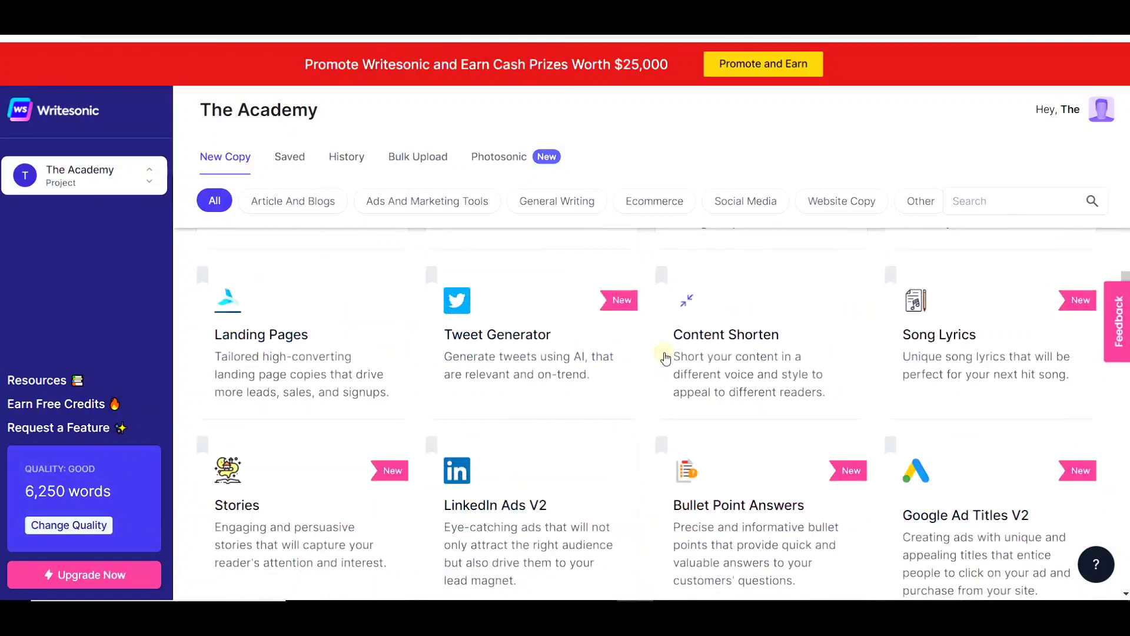
scroll(665, 357, "down", 7)
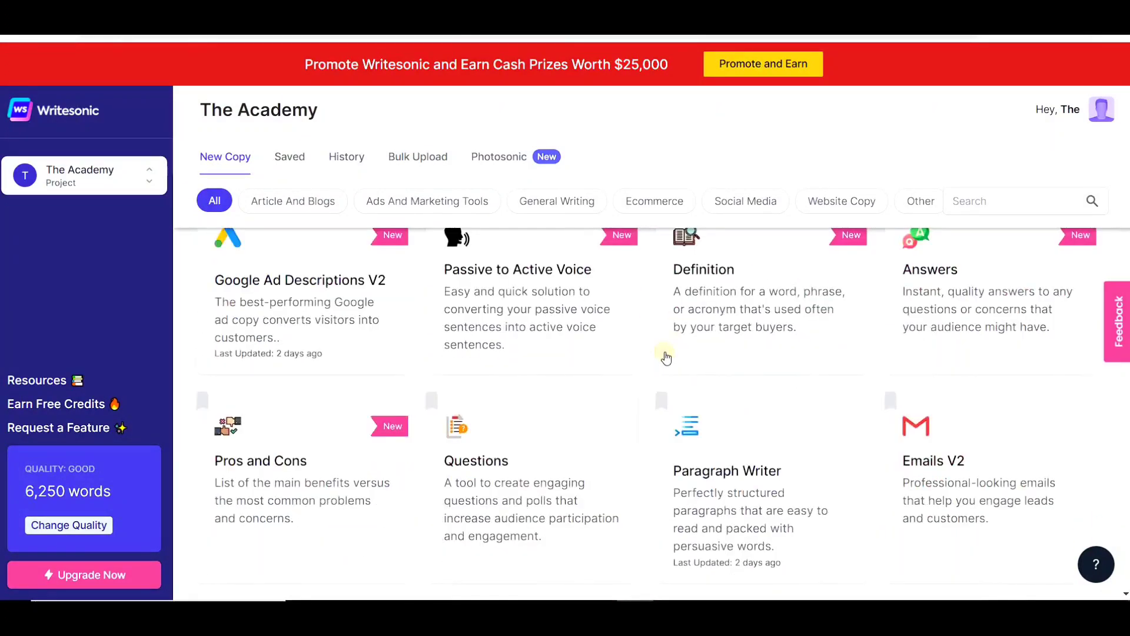
scroll(666, 357, "down", 10)
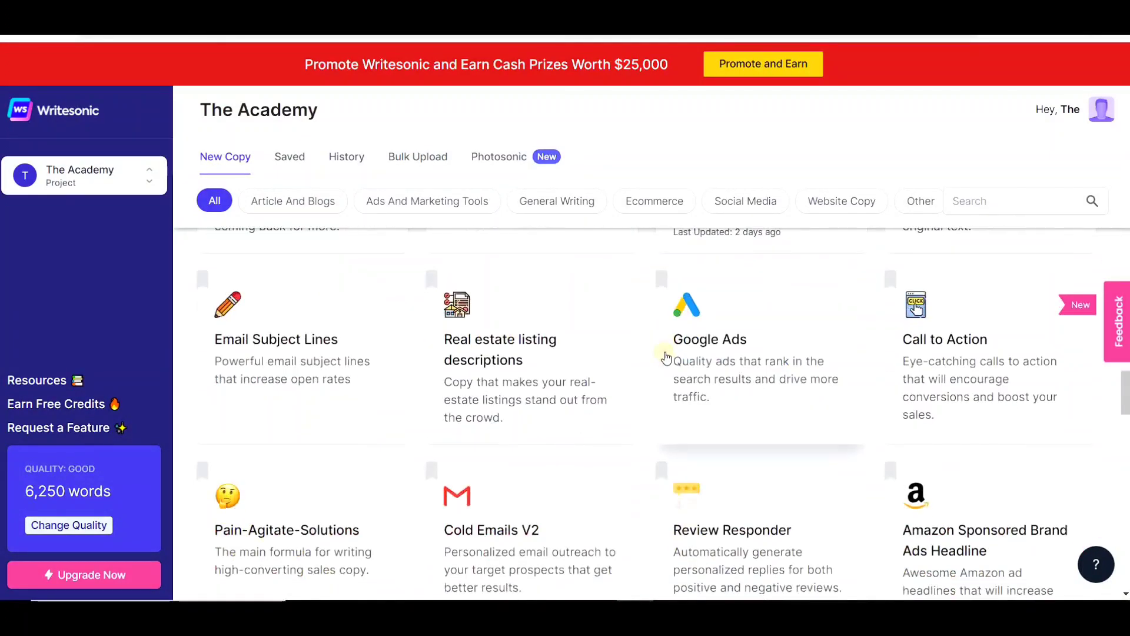
scroll(666, 357, "down", 10)
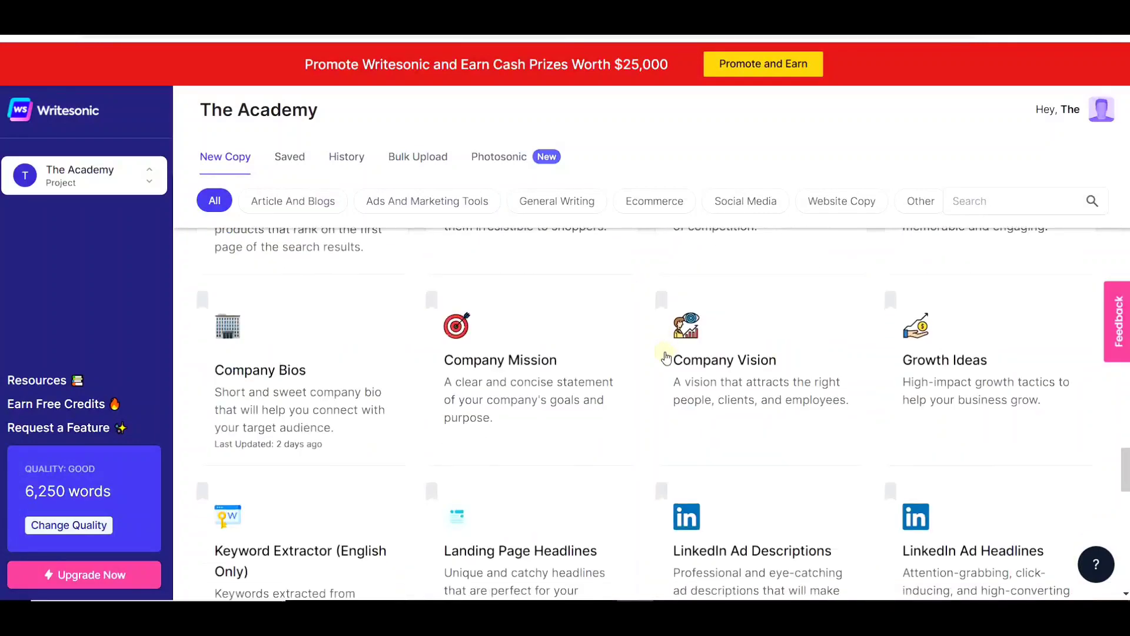
scroll(666, 358, "down", 8)
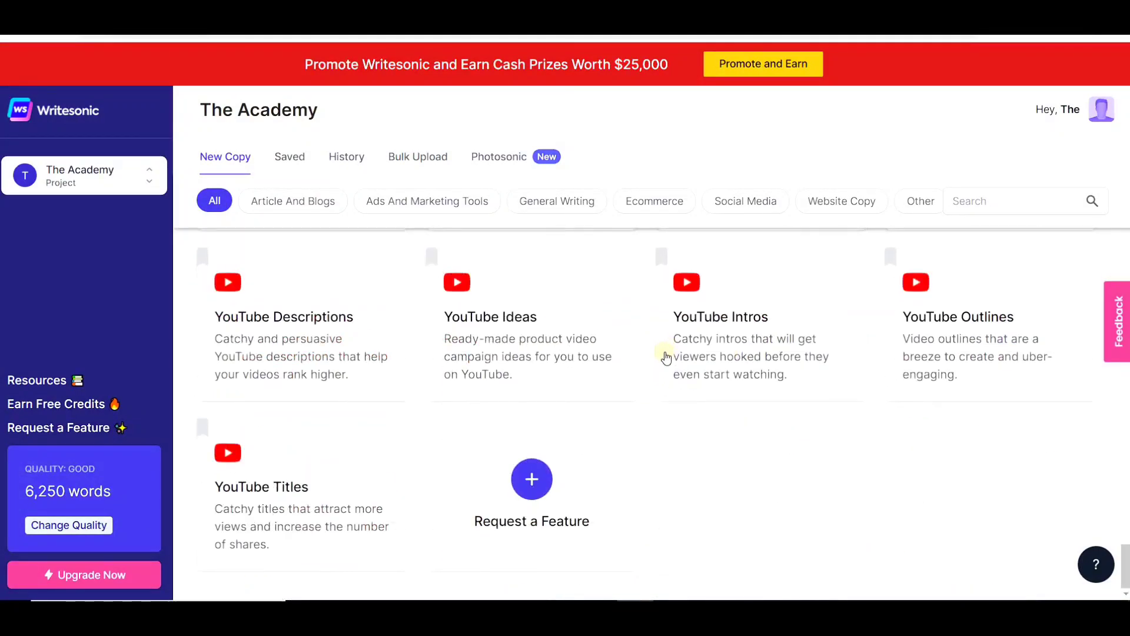
scroll(665, 357, "up", 10)
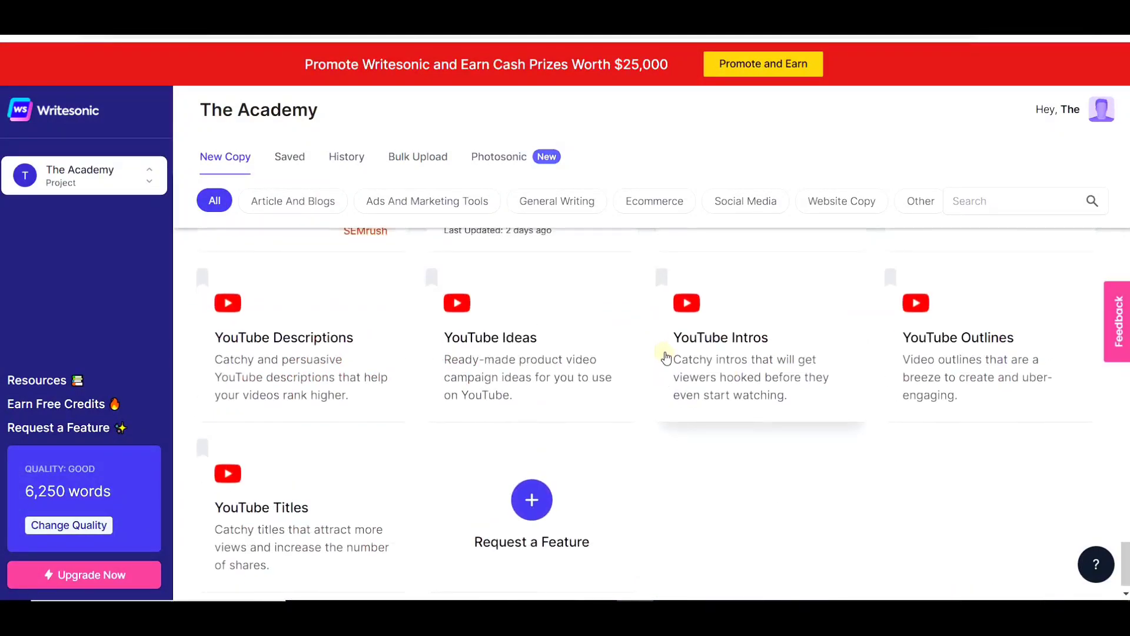
scroll(665, 357, "up", 20)
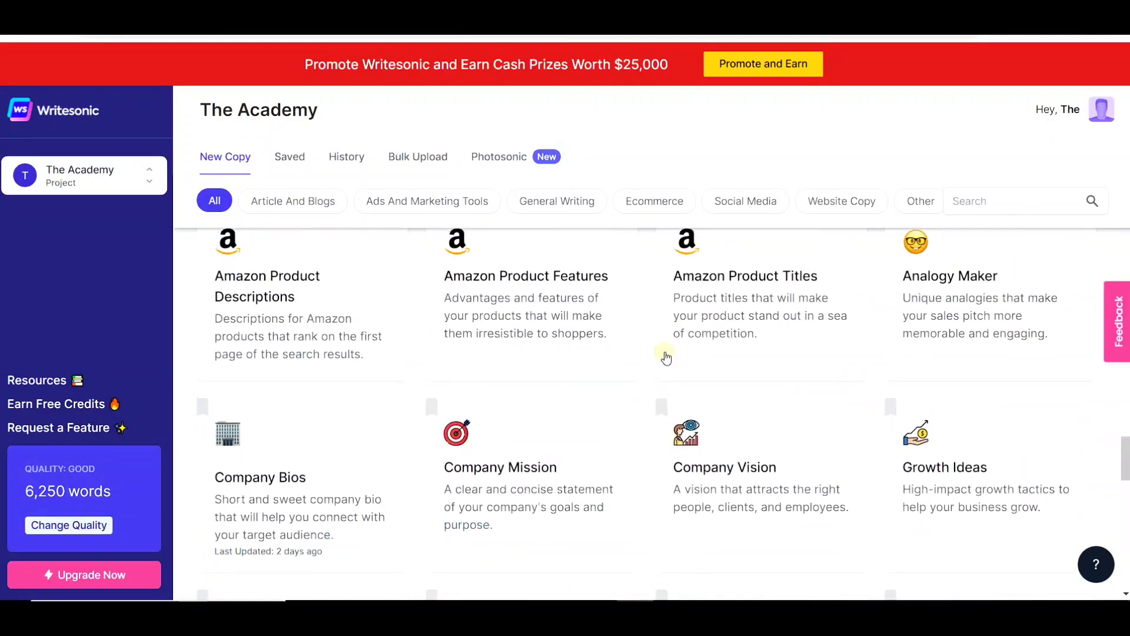
scroll(666, 357, "up", 15)
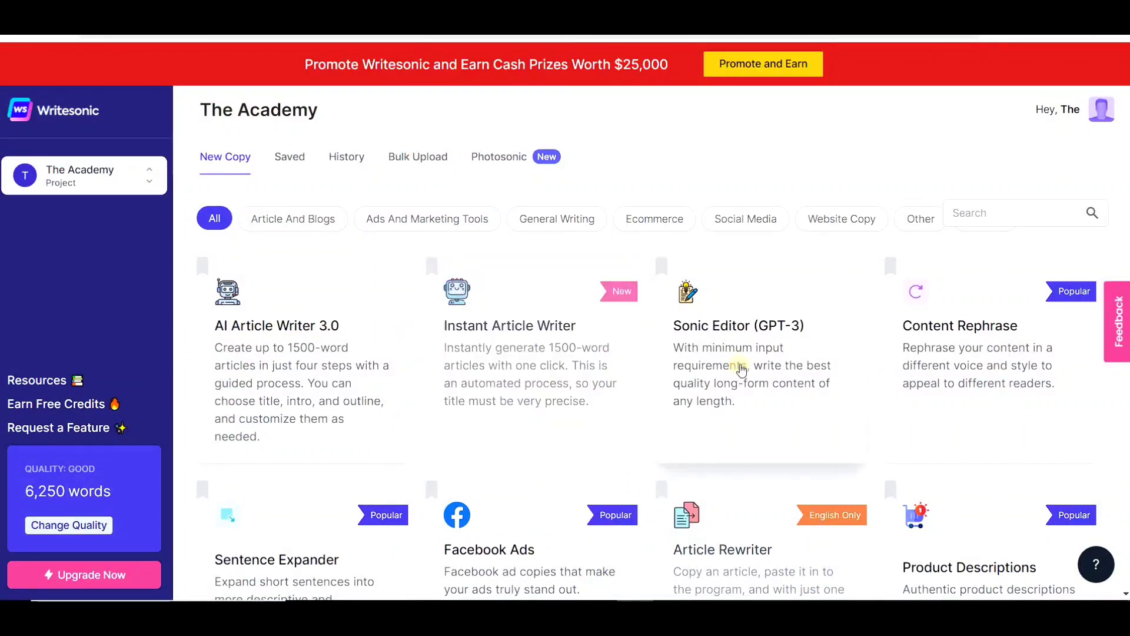
left_click_drag(23, 490, 108, 491)
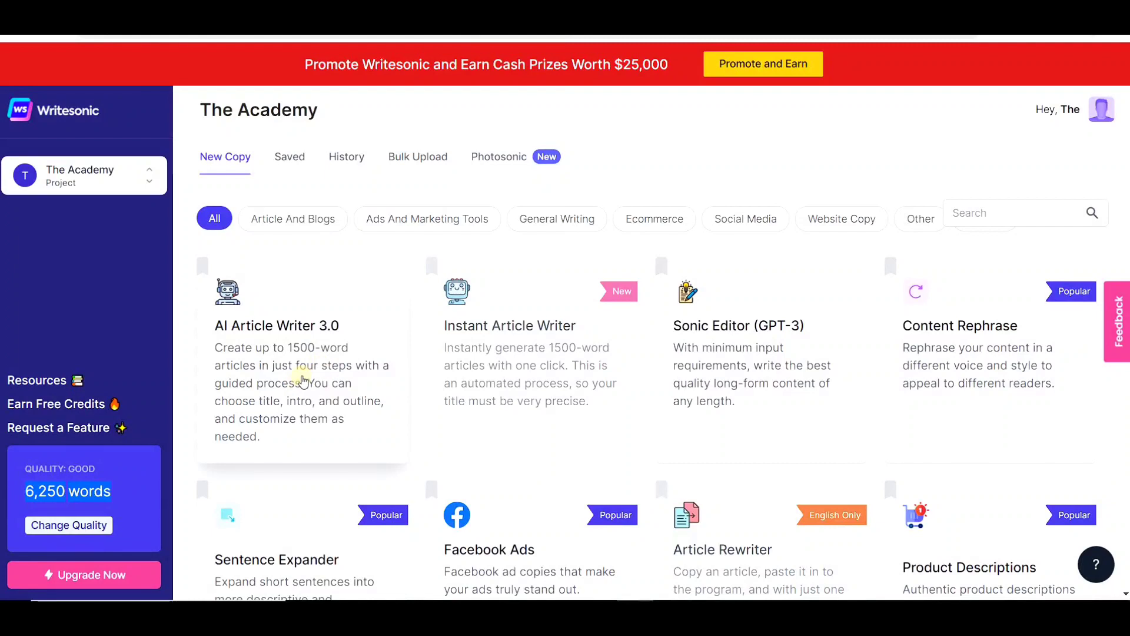
Step: Enter the topic 'Elon musk biography' in AI Article Writer 3.0
left_click(228, 397)
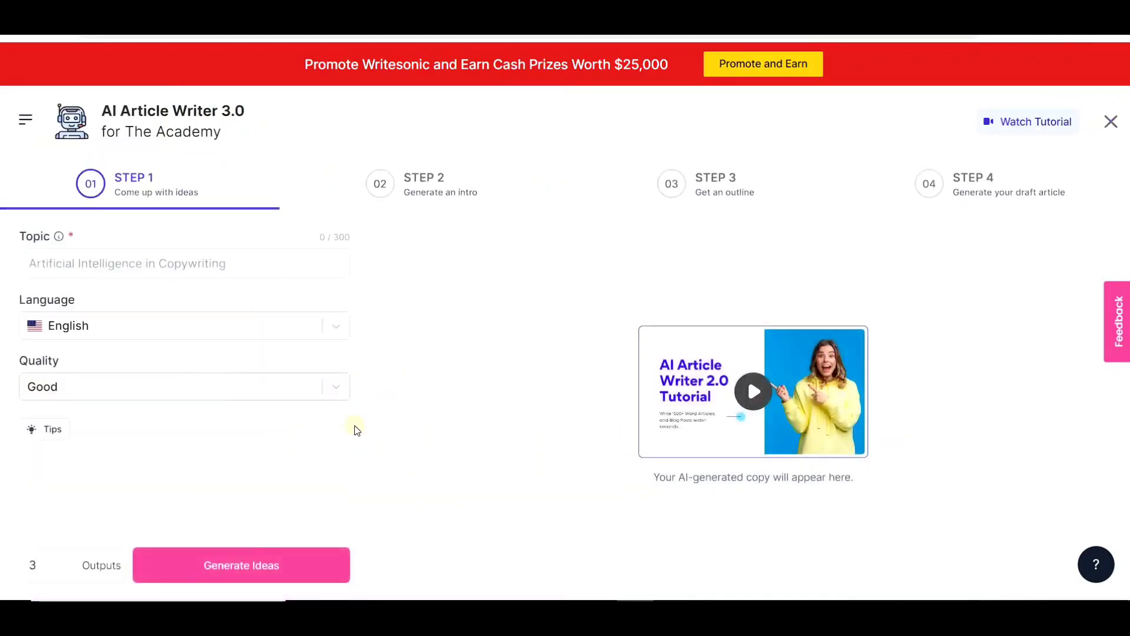
type("Elon musk biography")
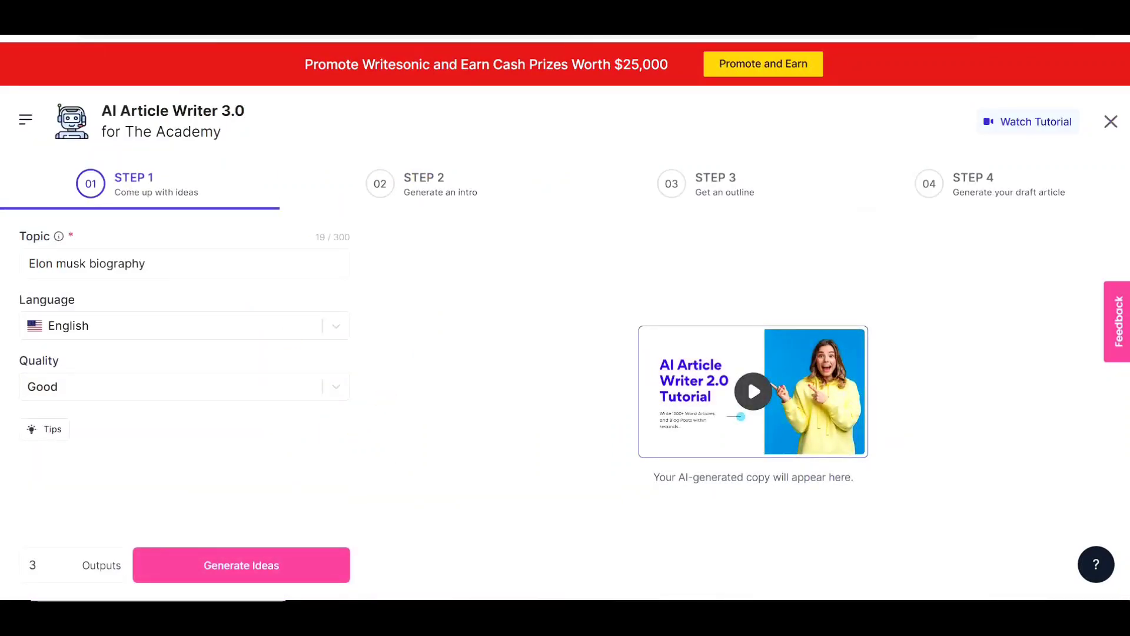
left_click(156, 259)
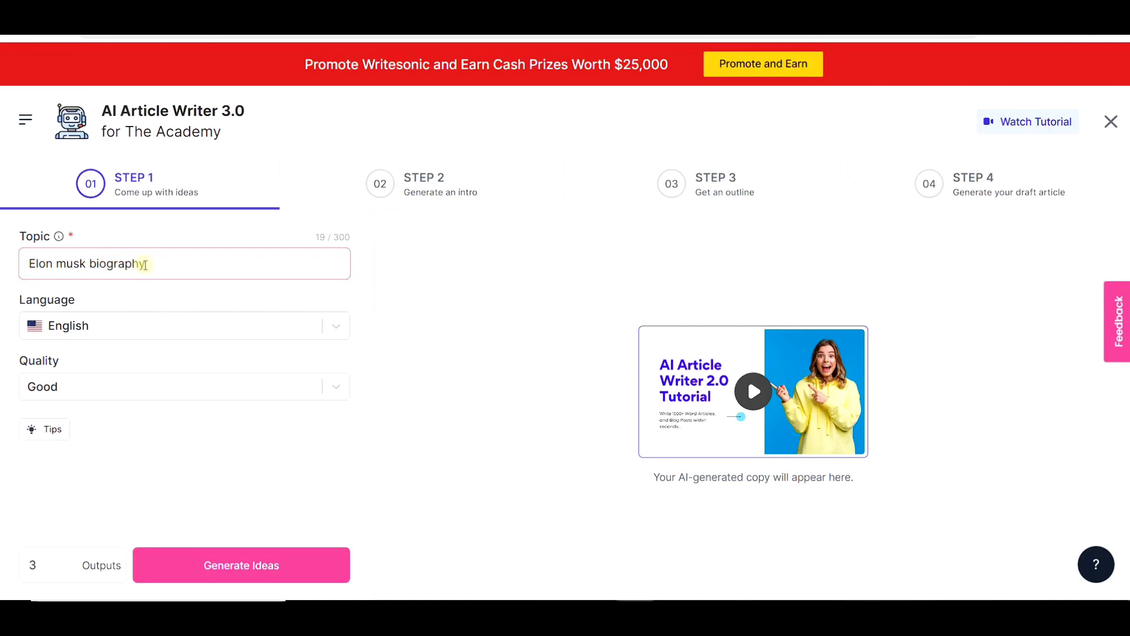
Step: Generate title ideas at Good quality and take 'Elon Musk Biography: The Smartest Man in the World'
left_click(154, 386)
left_click(177, 479)
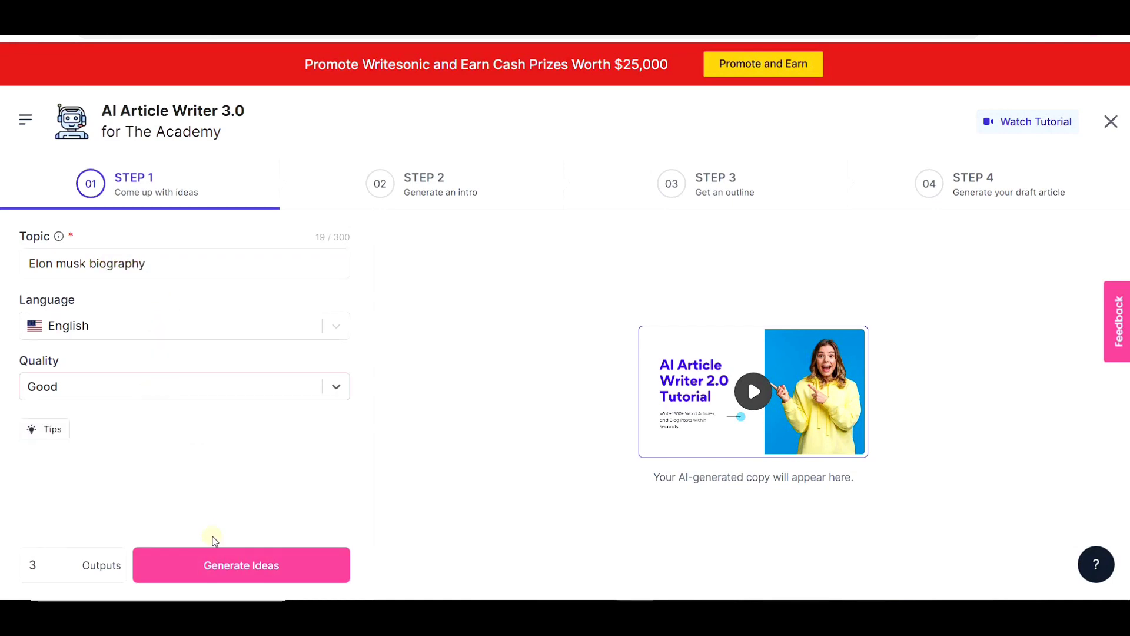
left_click(239, 564)
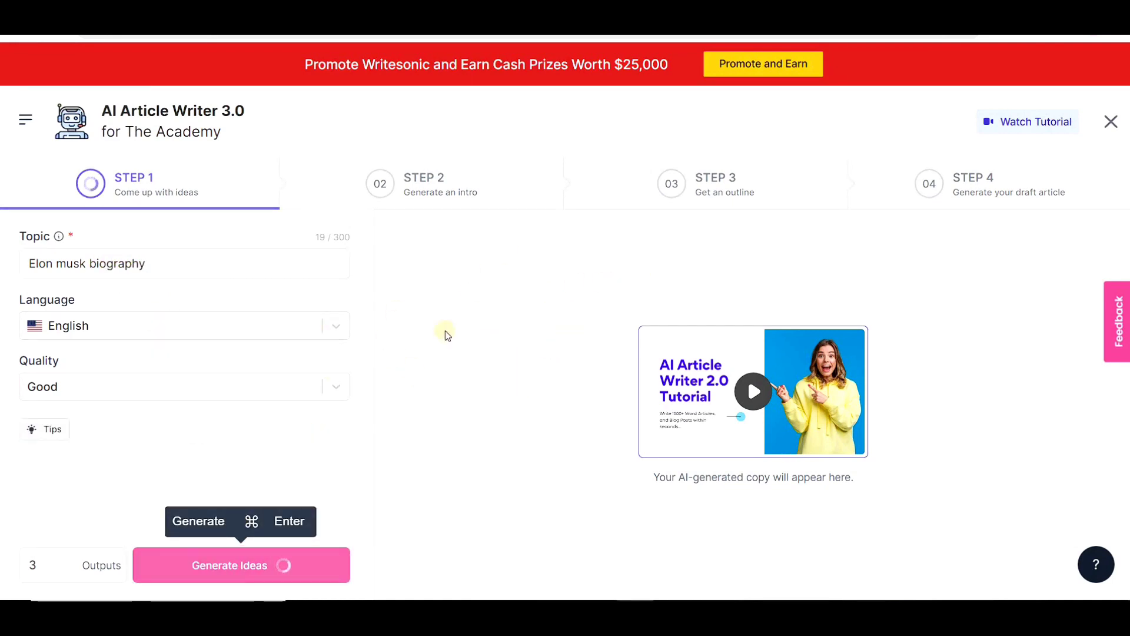
left_click(421, 294)
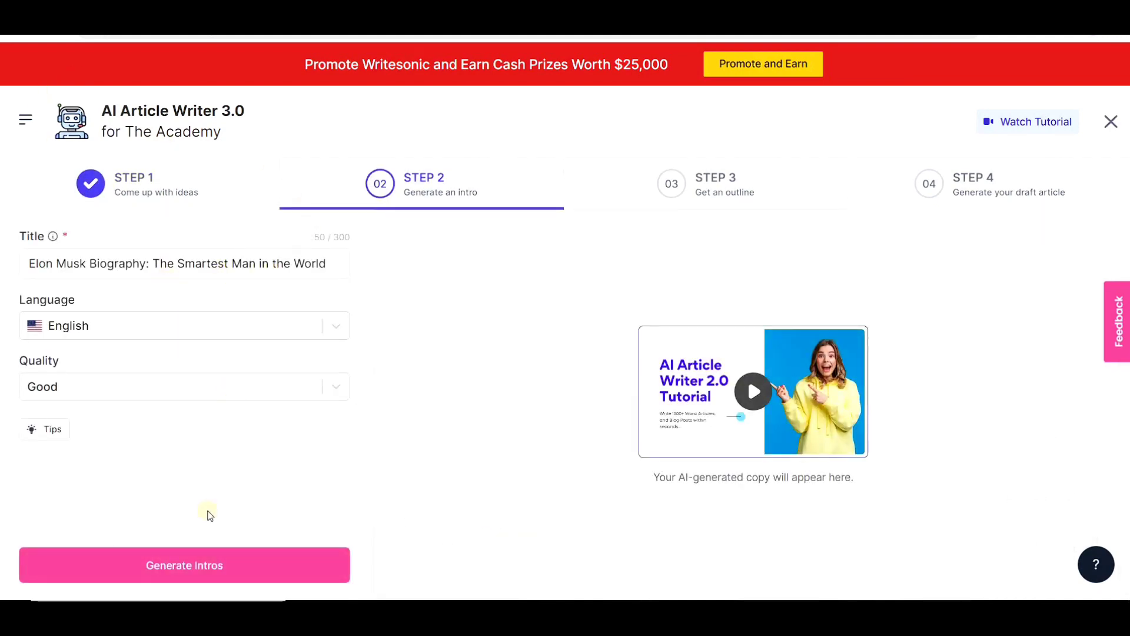
left_click(209, 563)
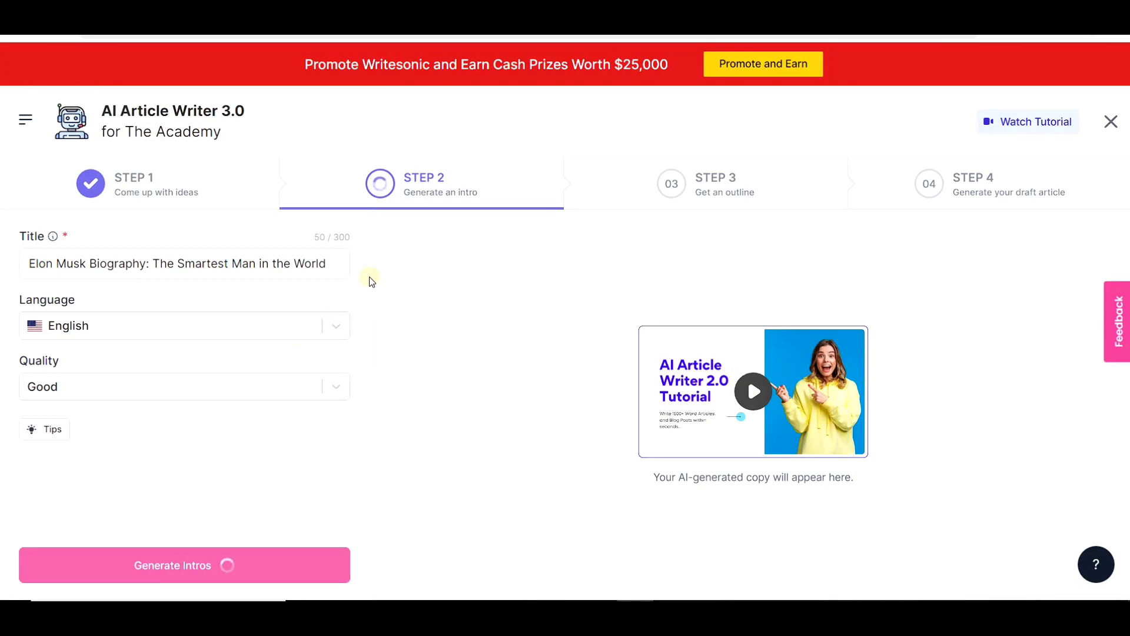
scroll(633, 377, "down", 5)
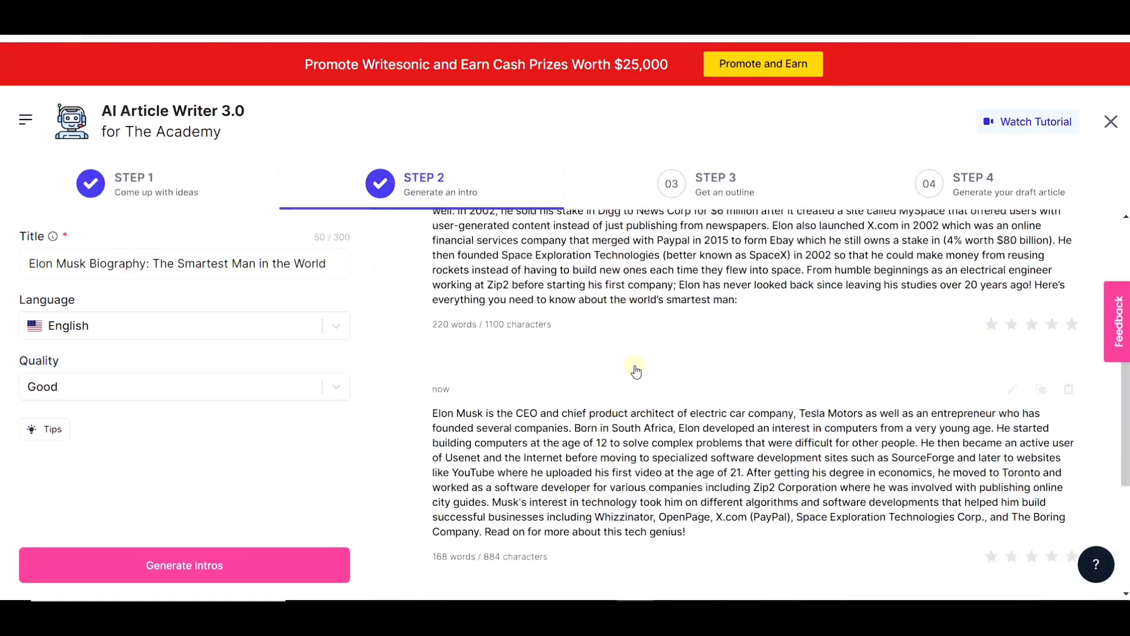
scroll(639, 360, "up", 5)
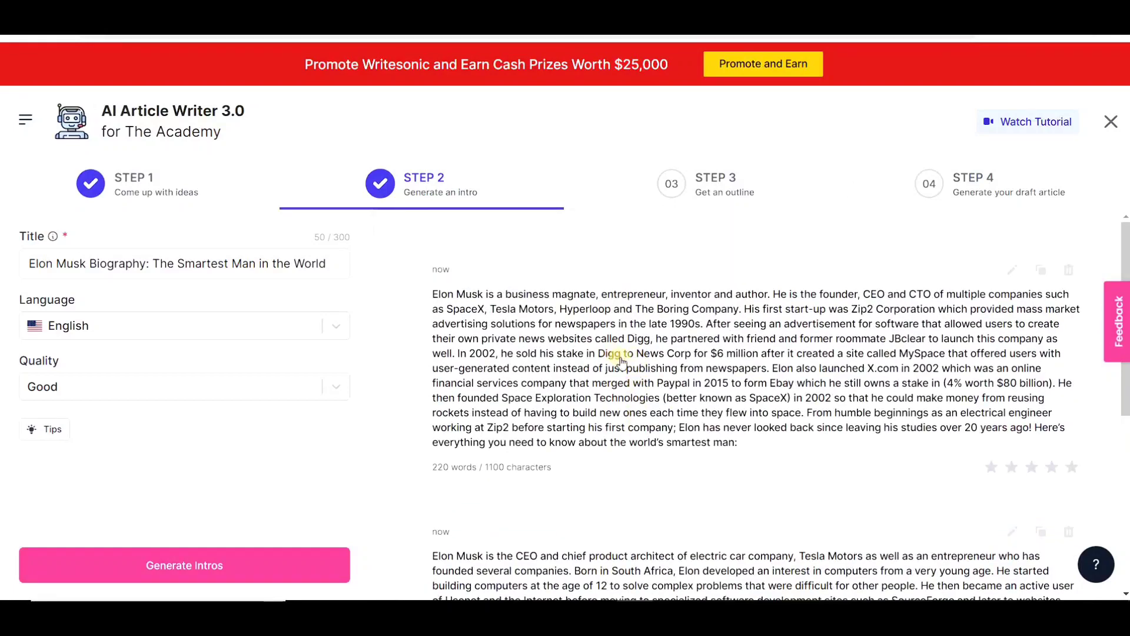
scroll(618, 356, "down", 4)
left_click(619, 420)
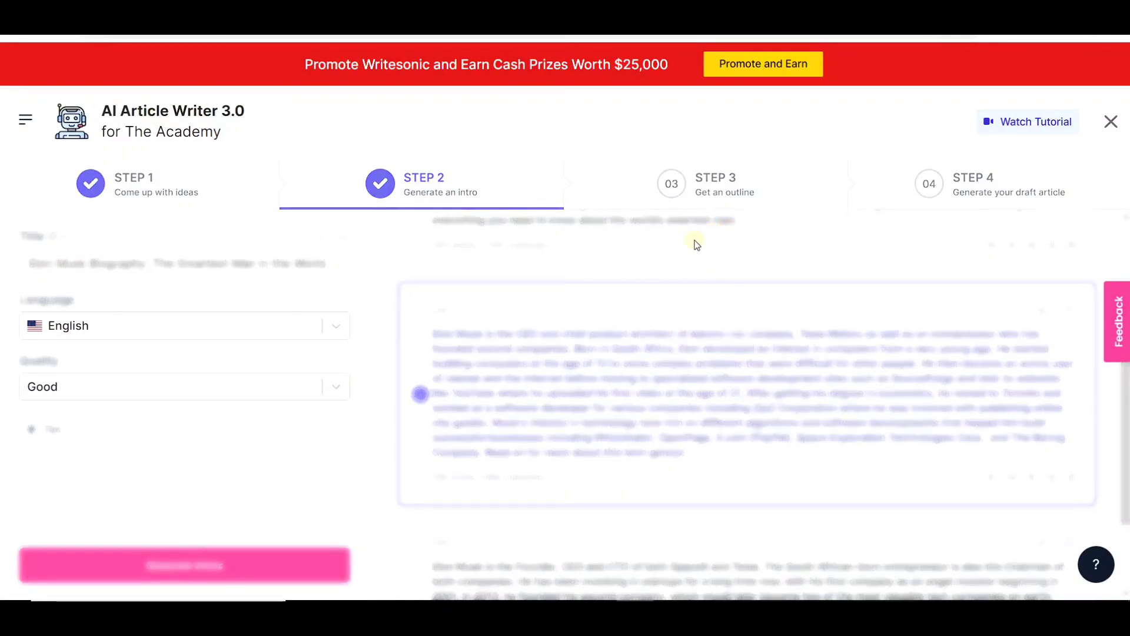
scroll(313, 369, "down", 10)
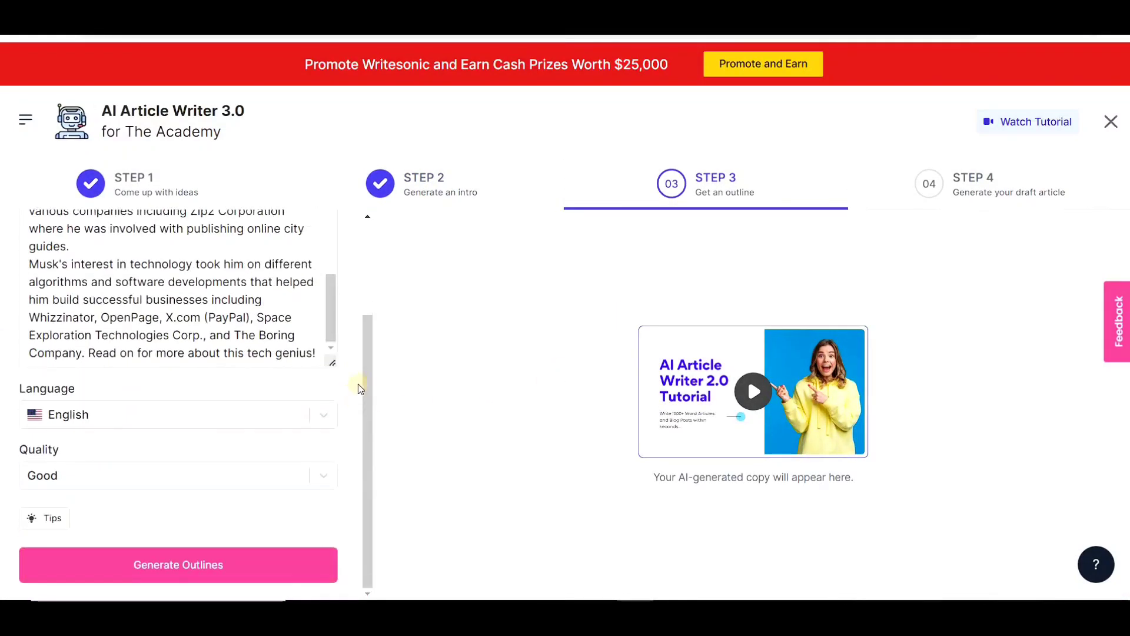
left_click(241, 580)
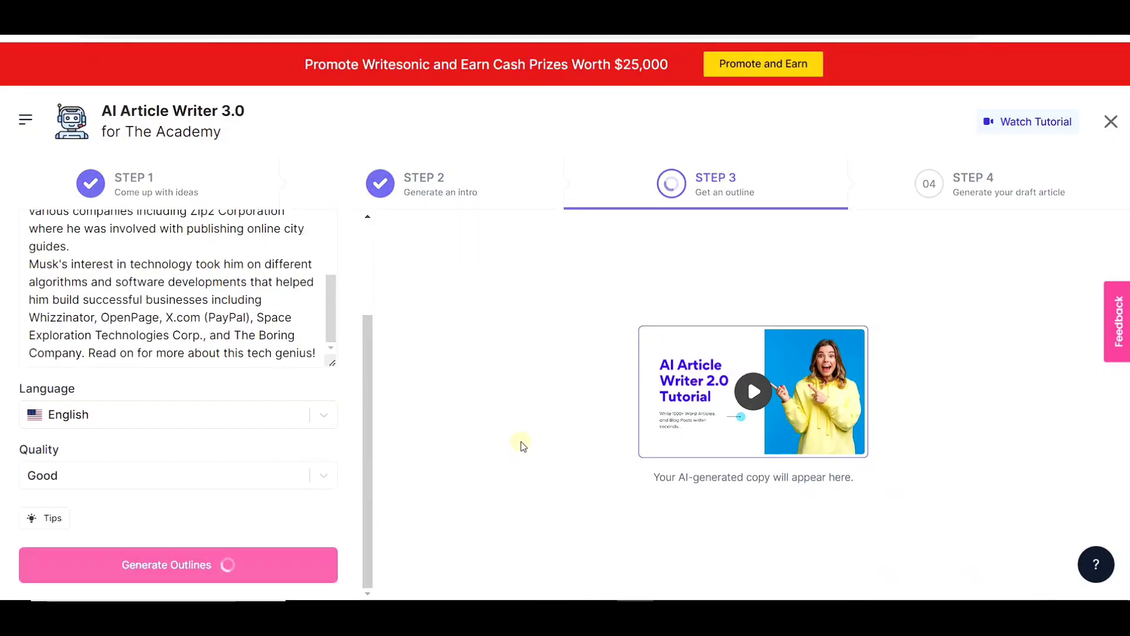
scroll(520, 448, "down", 4)
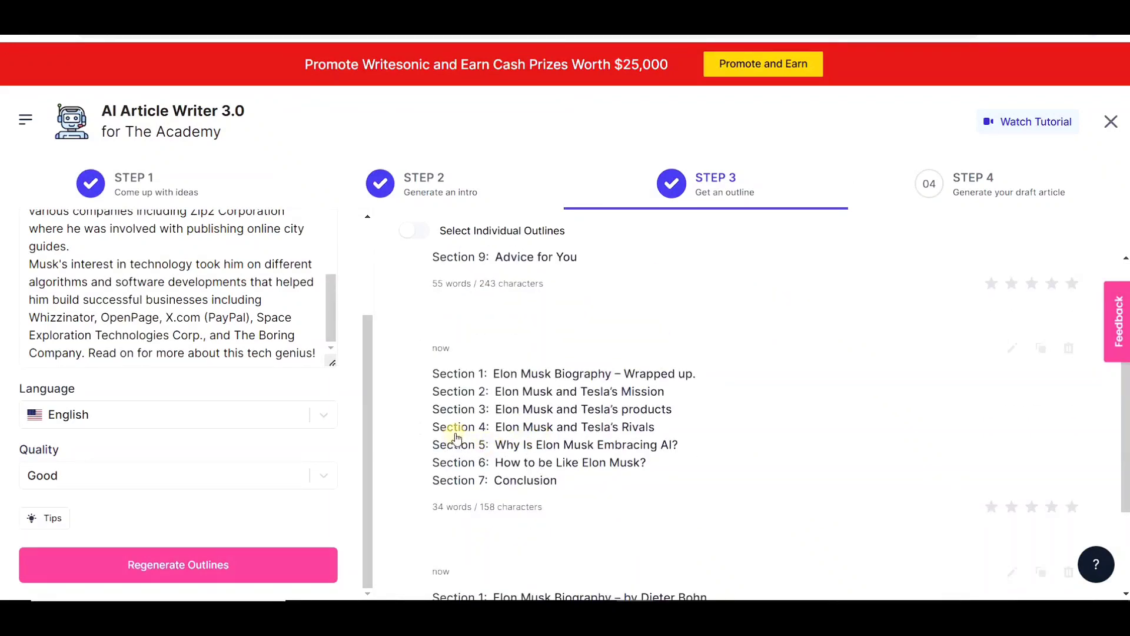
scroll(456, 437, "up", 4)
Step: Pick the first generated outline and insert a blank section after its first heading
left_click(497, 419)
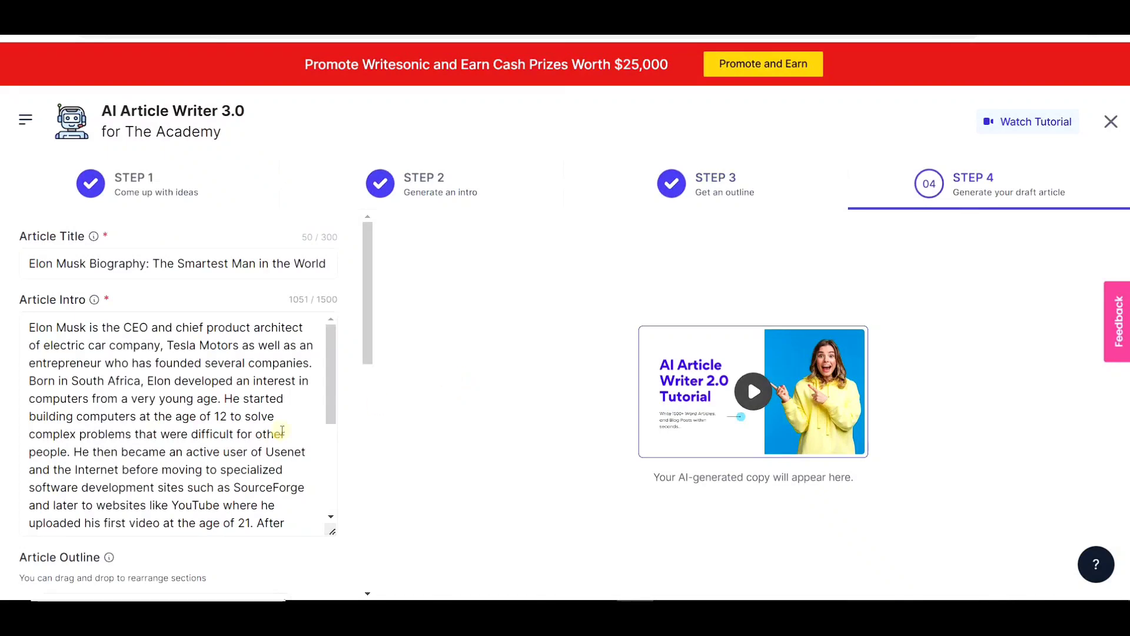
scroll(247, 459, "down", 3)
scroll(156, 541, "down", 8)
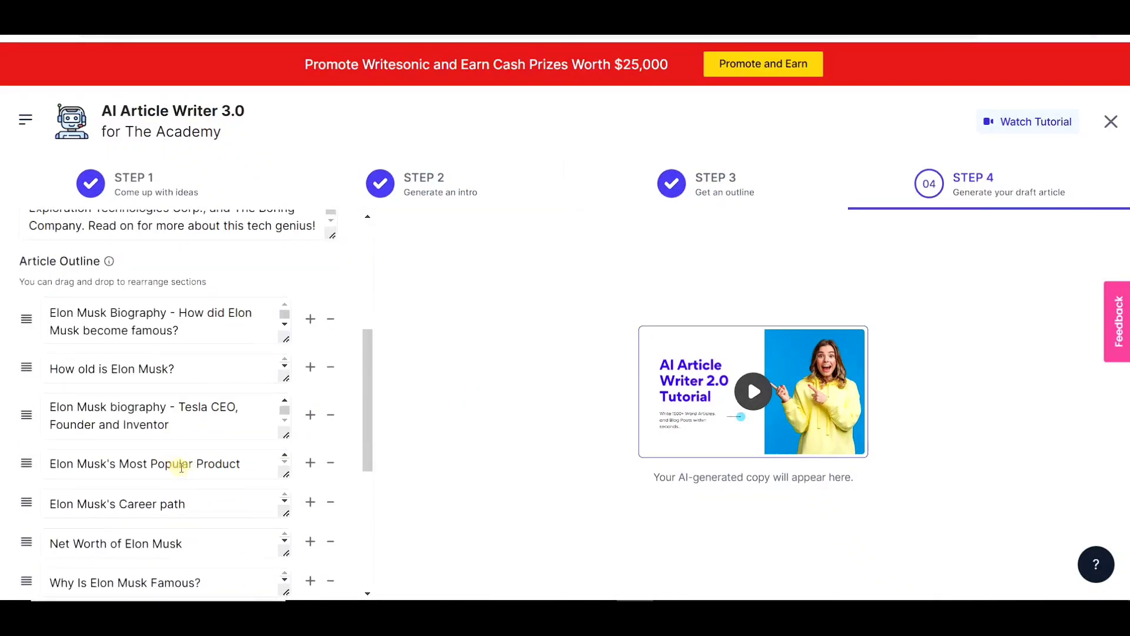
scroll(308, 485, "down", 2)
scroll(306, 476, "up", 10)
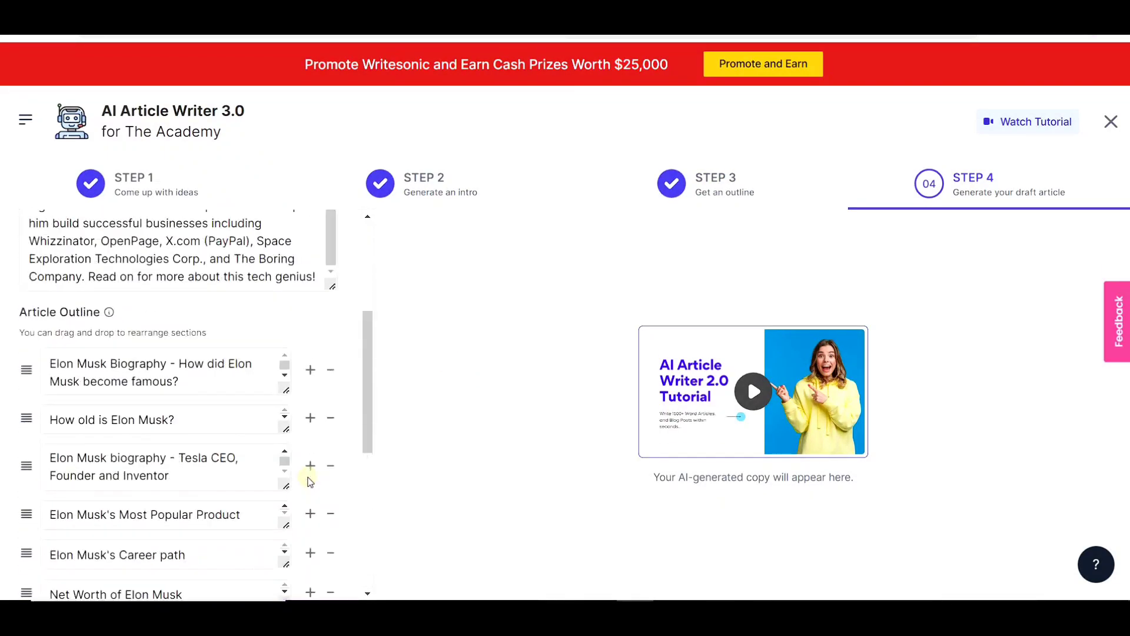
scroll(272, 454, "up", 3)
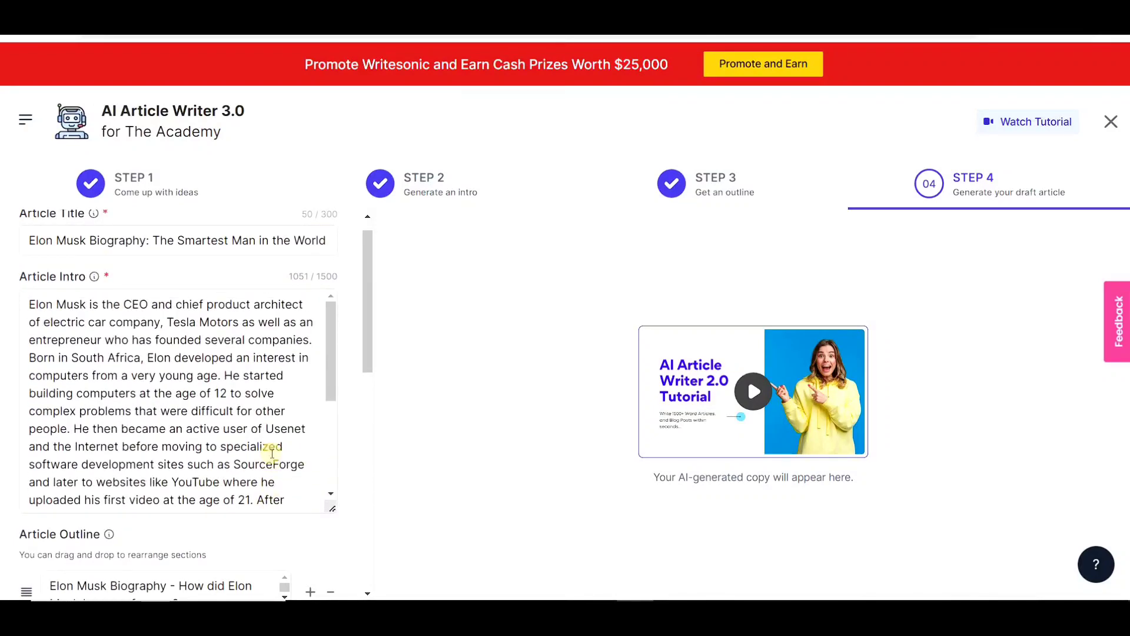
scroll(272, 454, "down", 6)
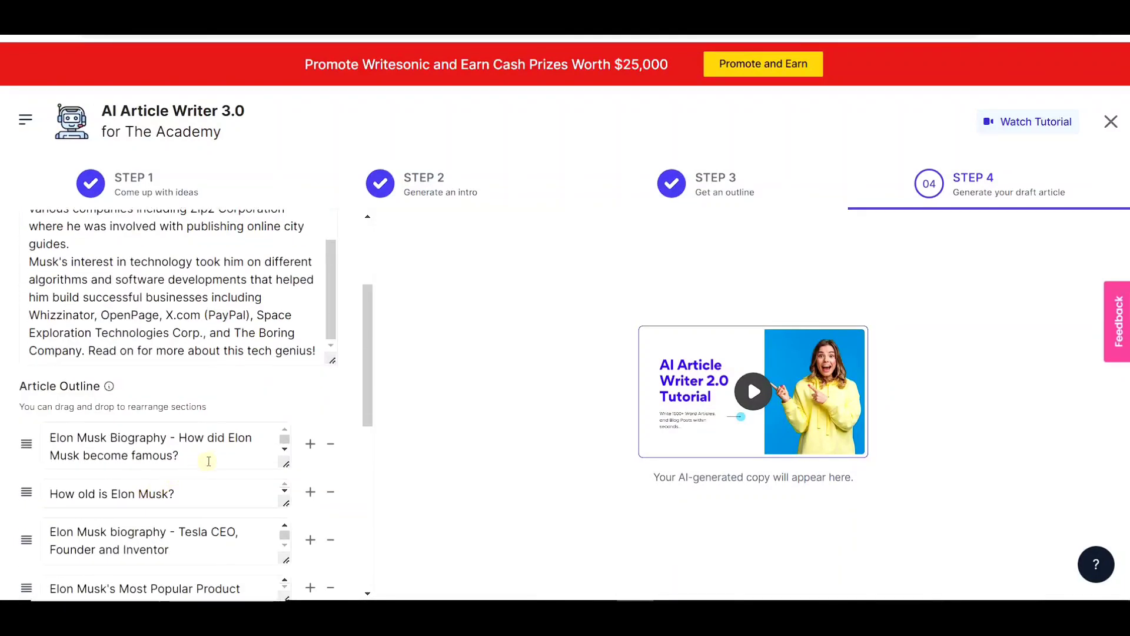
left_click(310, 446)
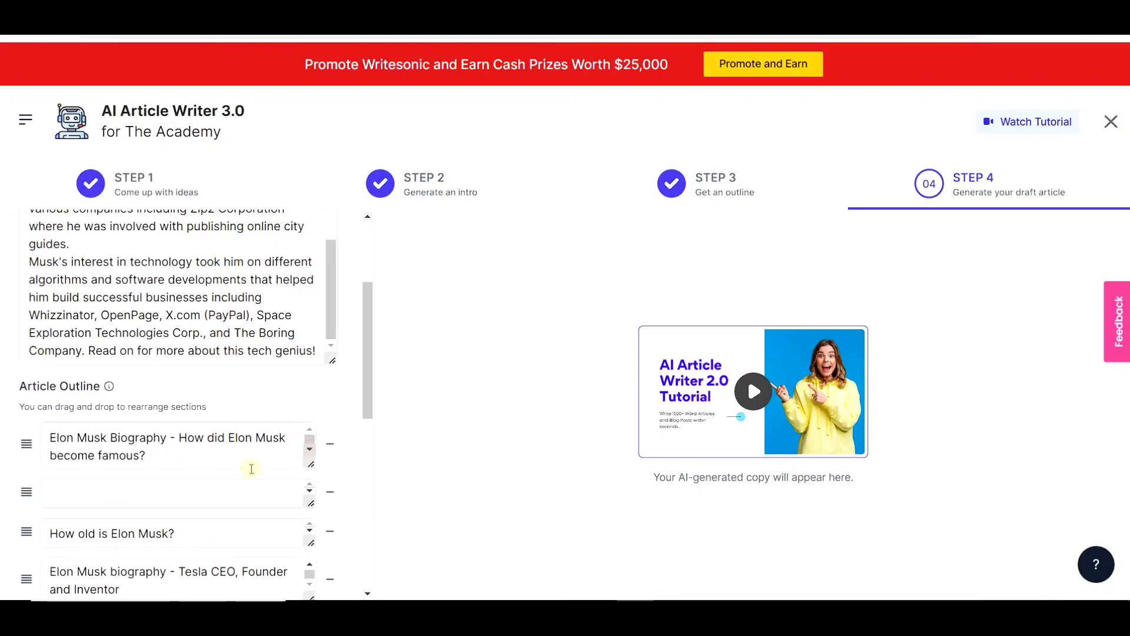
scroll(229, 468, "down", 1)
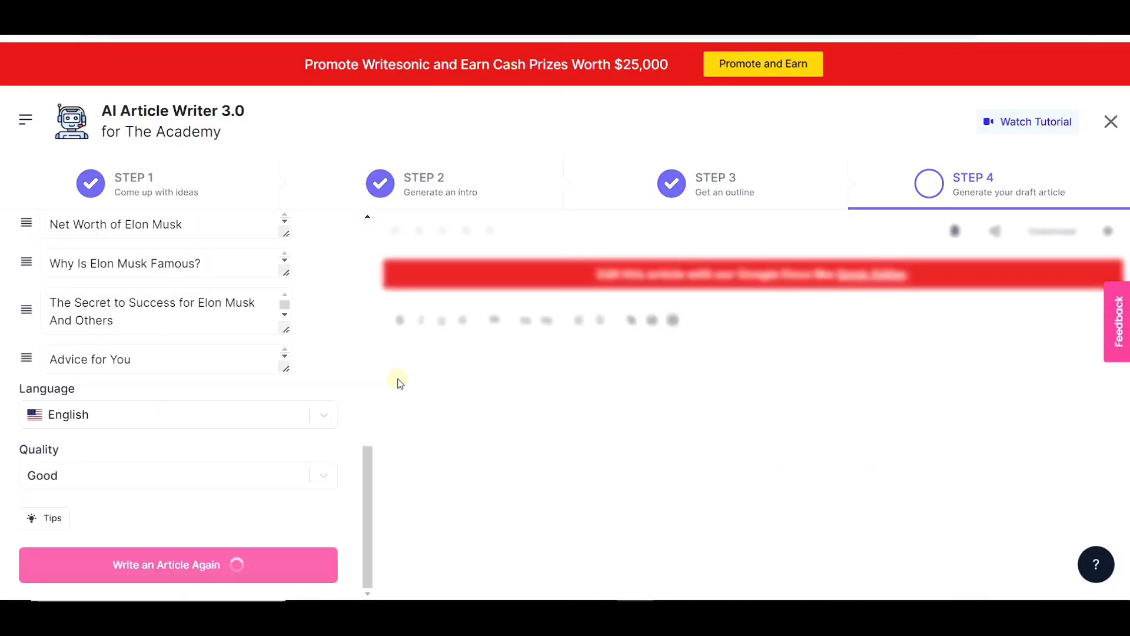
Step: Scroll through the generated Elon Musk biography draft's sections and back to the top
scroll(587, 428, "down", 15)
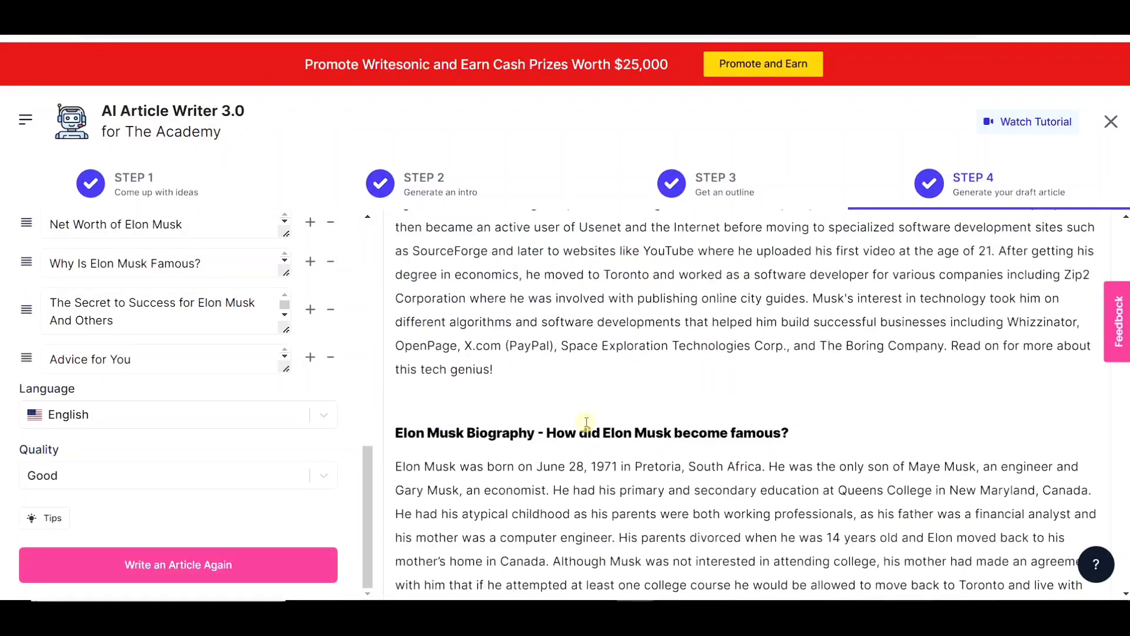
scroll(586, 416, "down", 12)
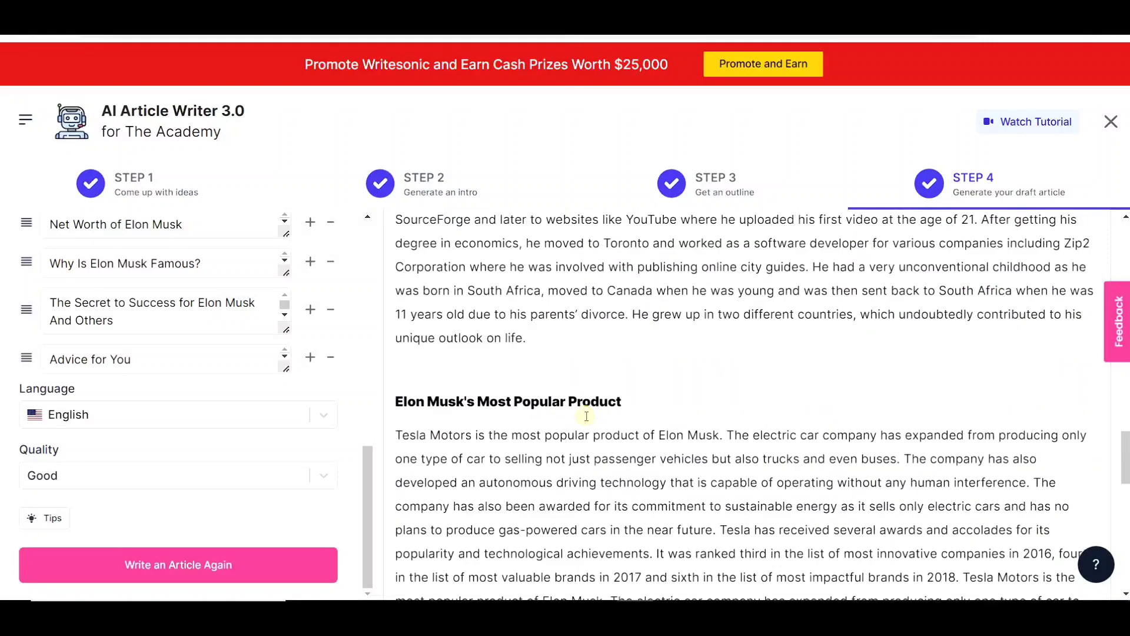
scroll(586, 417, "down", 1)
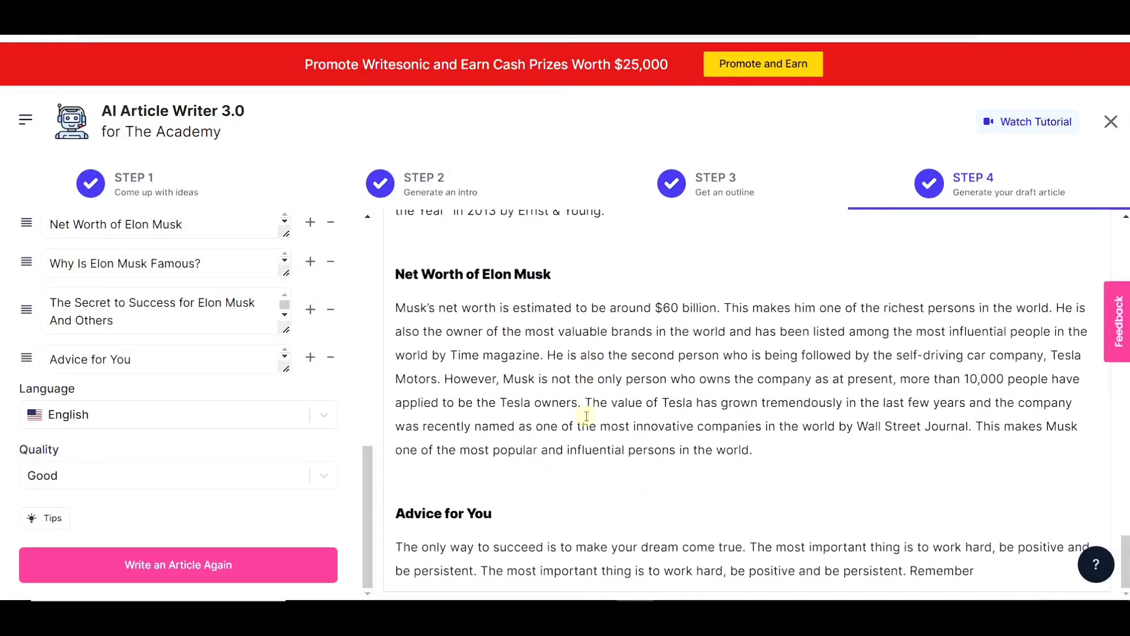
scroll(586, 416, "up", 10)
scroll(587, 415, "up", 12)
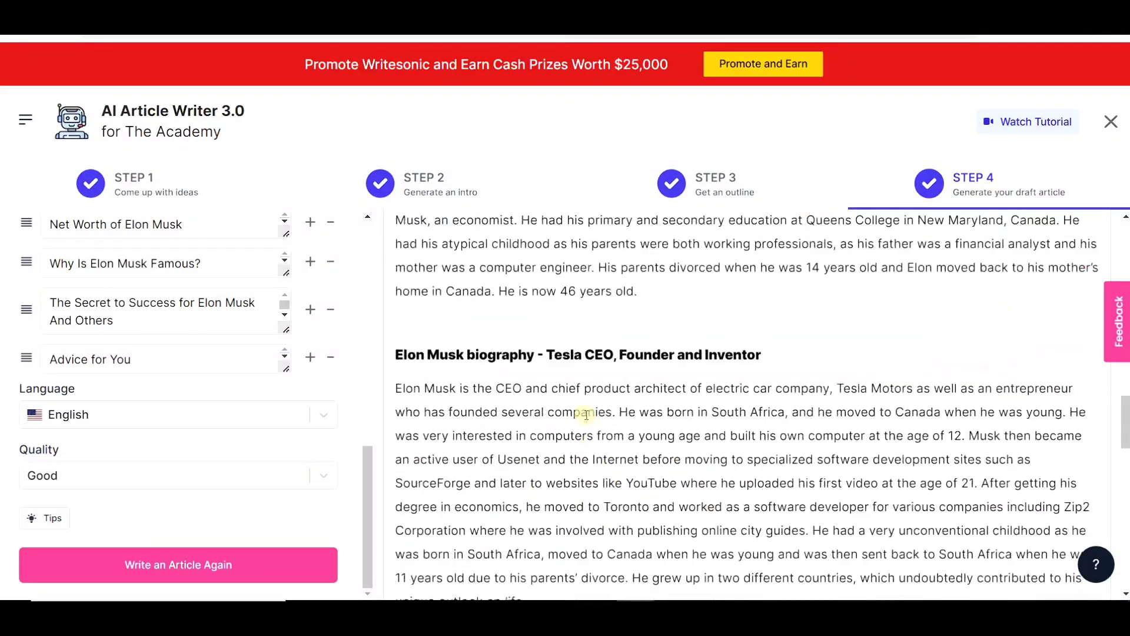
scroll(586, 416, "up", 4)
scroll(587, 416, "down", 10)
scroll(586, 415, "down", 10)
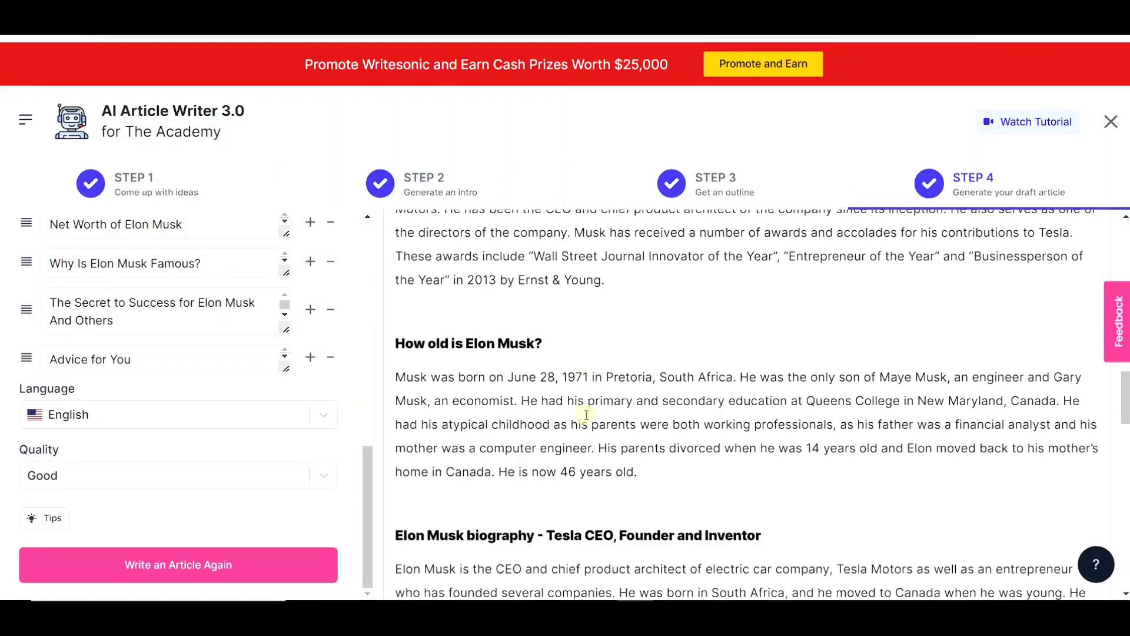
scroll(586, 409, "up", 11)
scroll(587, 410, "up", 5)
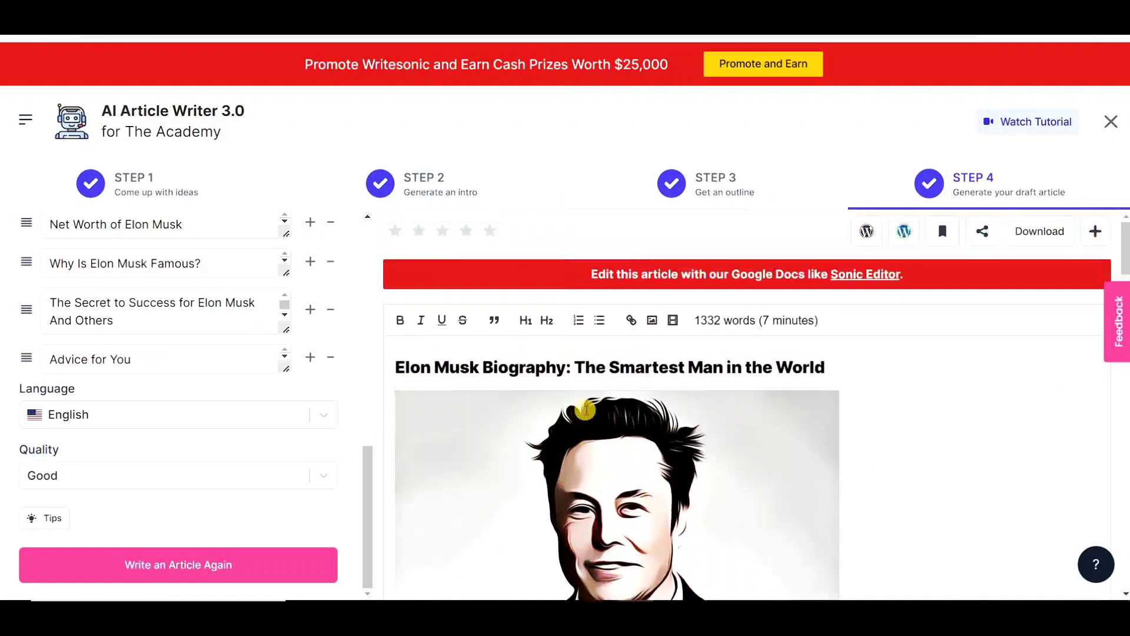
scroll(715, 335, "down", 7)
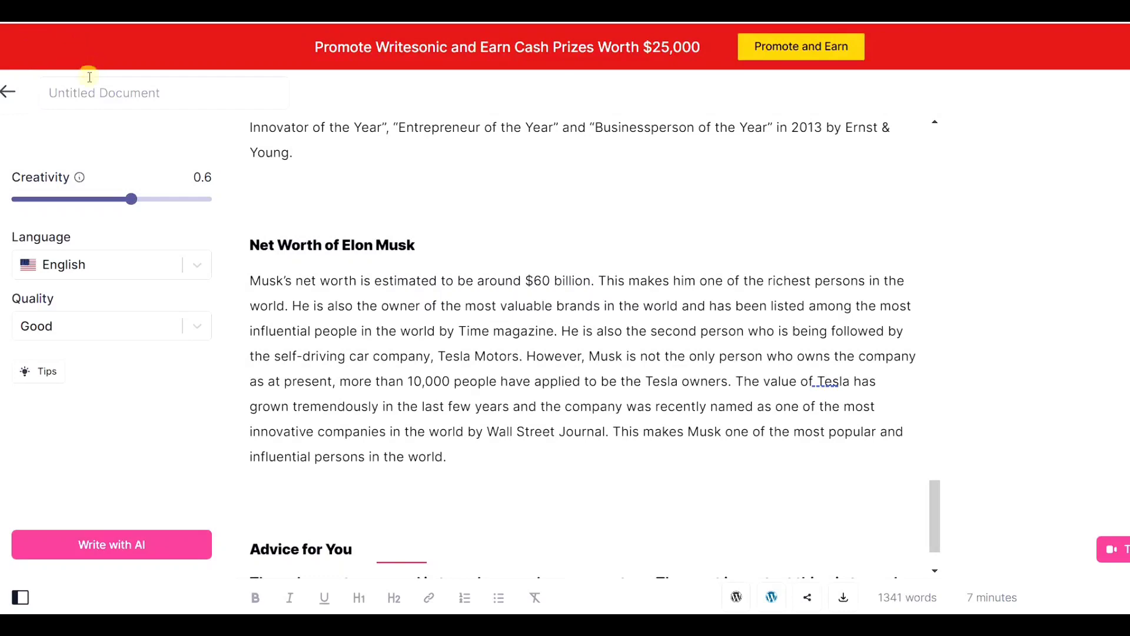
Step: Scroll to the Net Worth of Elon Musk section and select its closing sentence
scroll(392, 294, "up", 5)
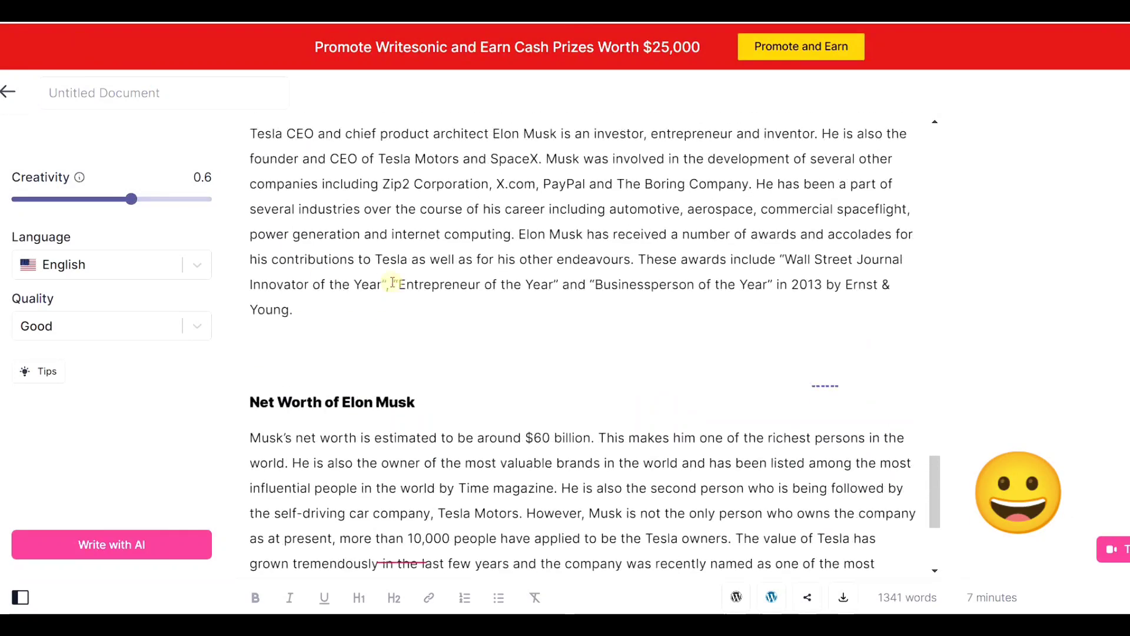
scroll(392, 353, "down", 6)
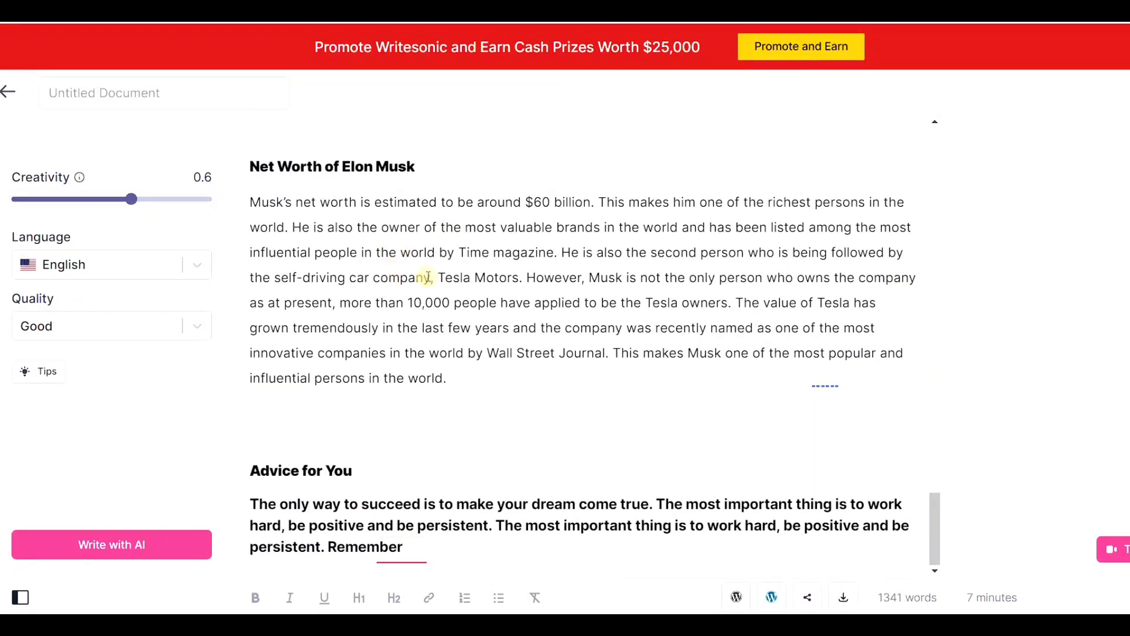
scroll(428, 277, "up", 6)
scroll(428, 268, "down", 3)
scroll(428, 267, "down", 3)
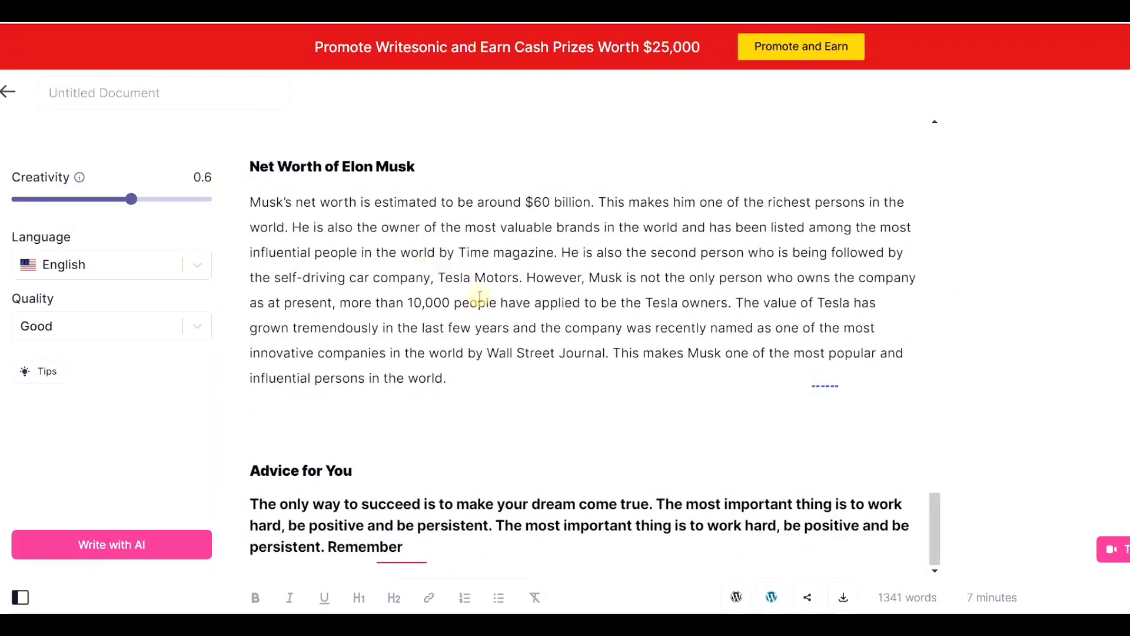
left_click_drag(619, 350, 618, 375)
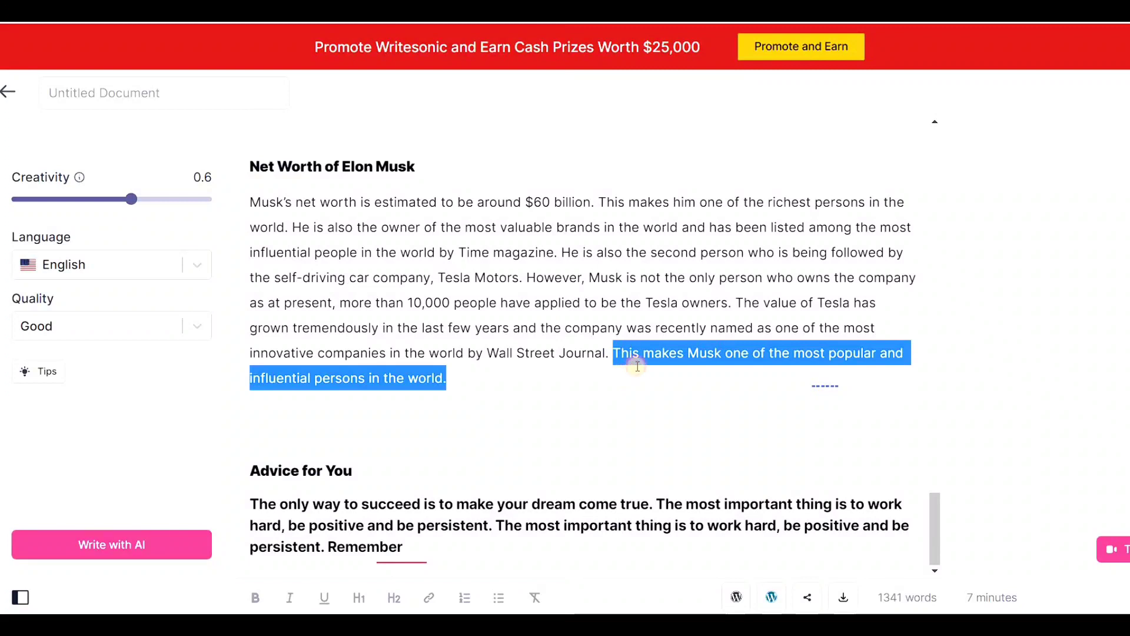
Step: Expand the selected sentence with AI and insert the first variation into the article
left_click(606, 311)
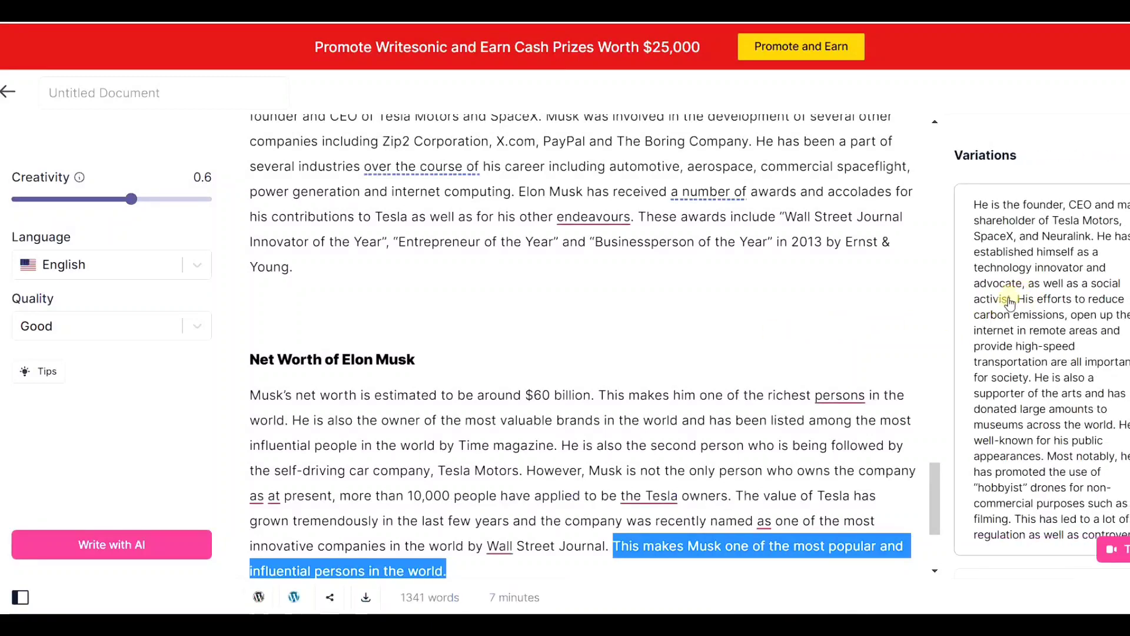
scroll(1013, 303, "down", 3)
left_click(1013, 302)
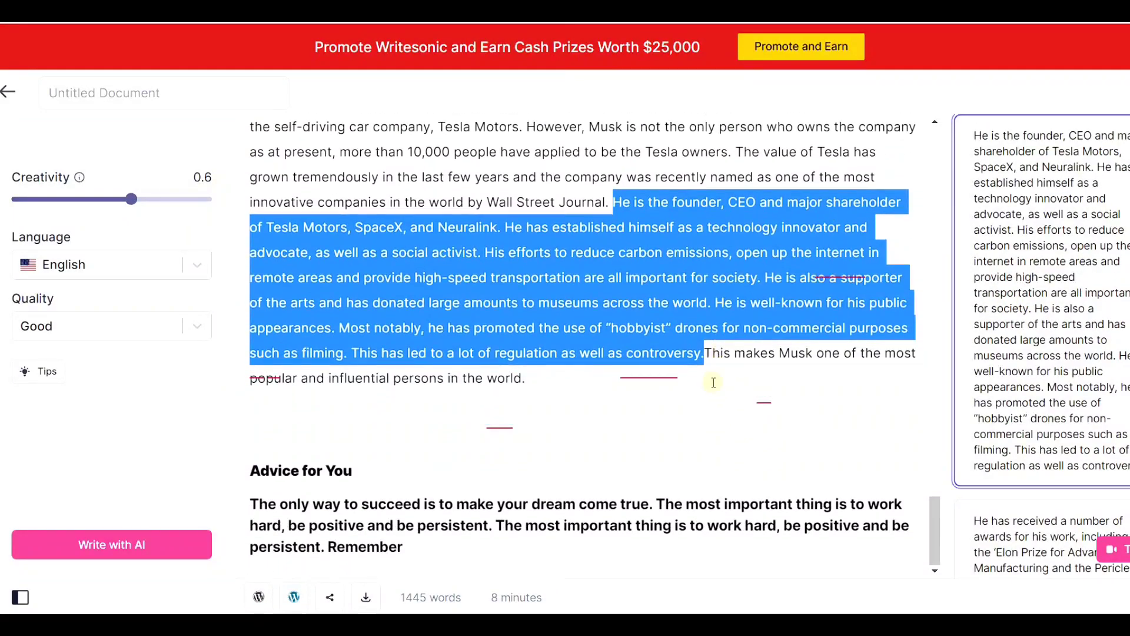
left_click(713, 382)
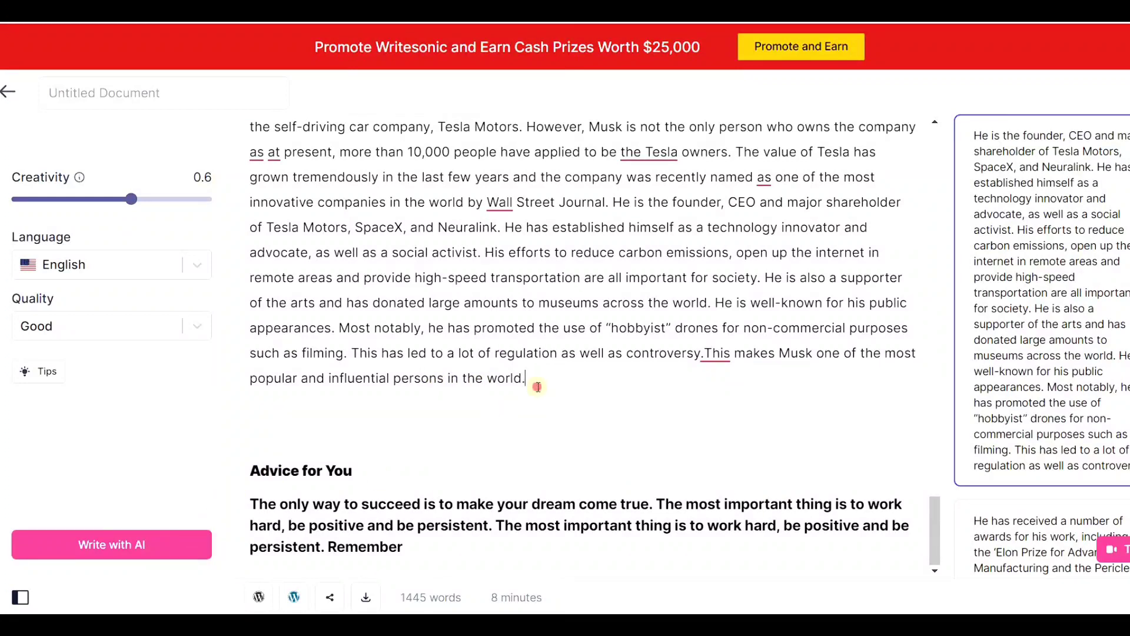
Step: Have AI continue writing the article, bringing the draft to 1445 words
left_click(144, 542)
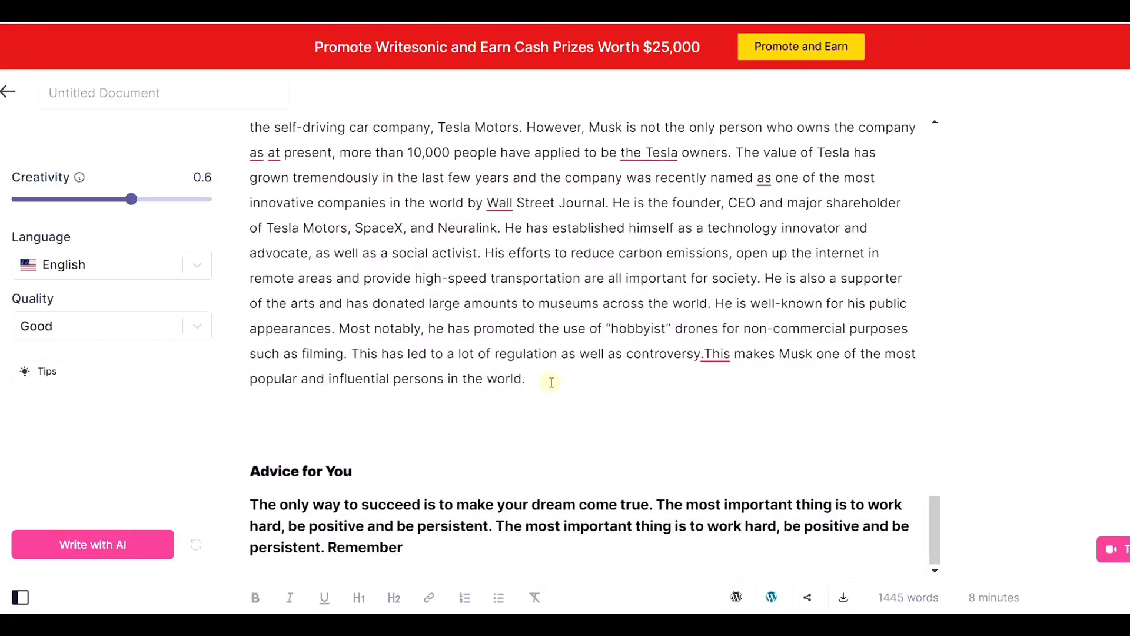
scroll(548, 377, "up", 20)
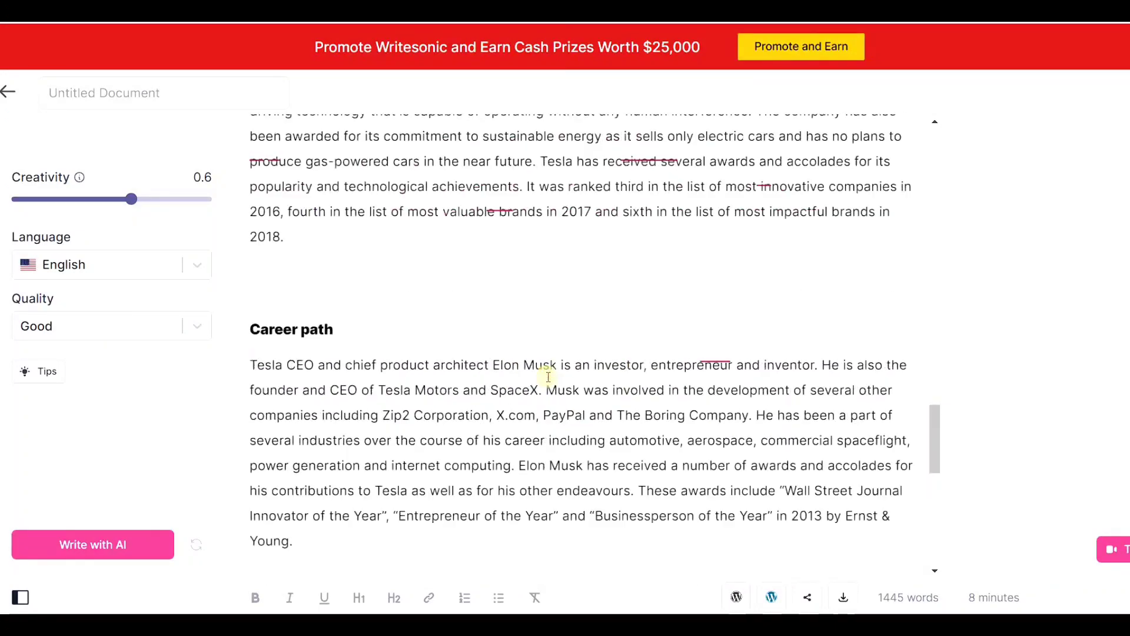
scroll(548, 377, "up", 5)
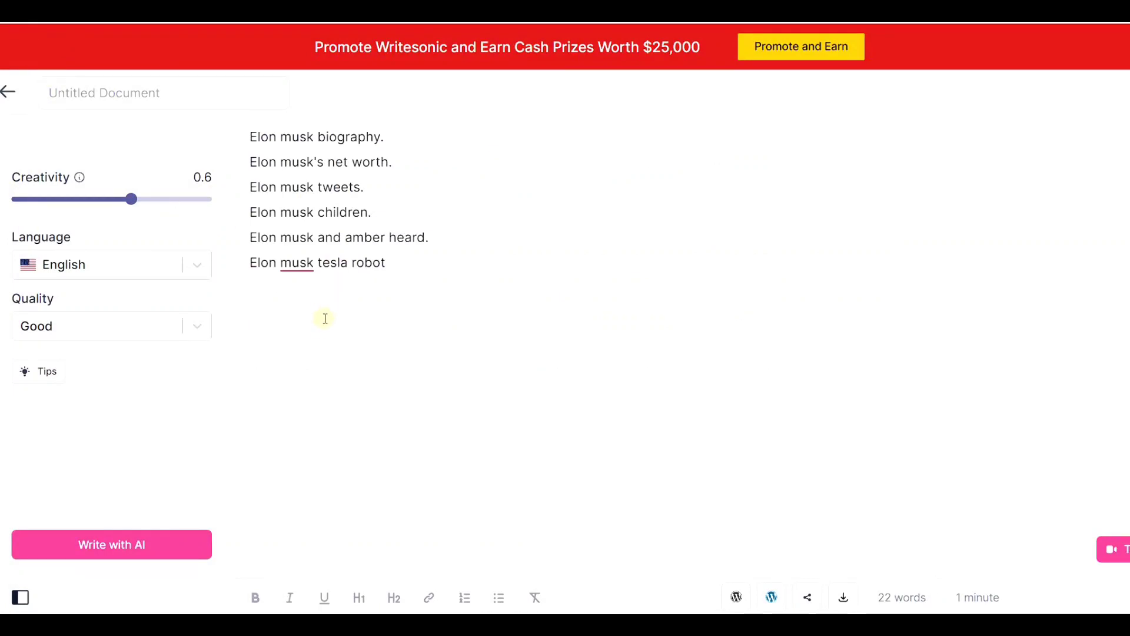
Step: Have AI write text after the biography line in the topic list
left_click_drag(388, 187, 262, 136)
left_click_drag(406, 272, 250, 135)
left_click(280, 187)
left_click(120, 556)
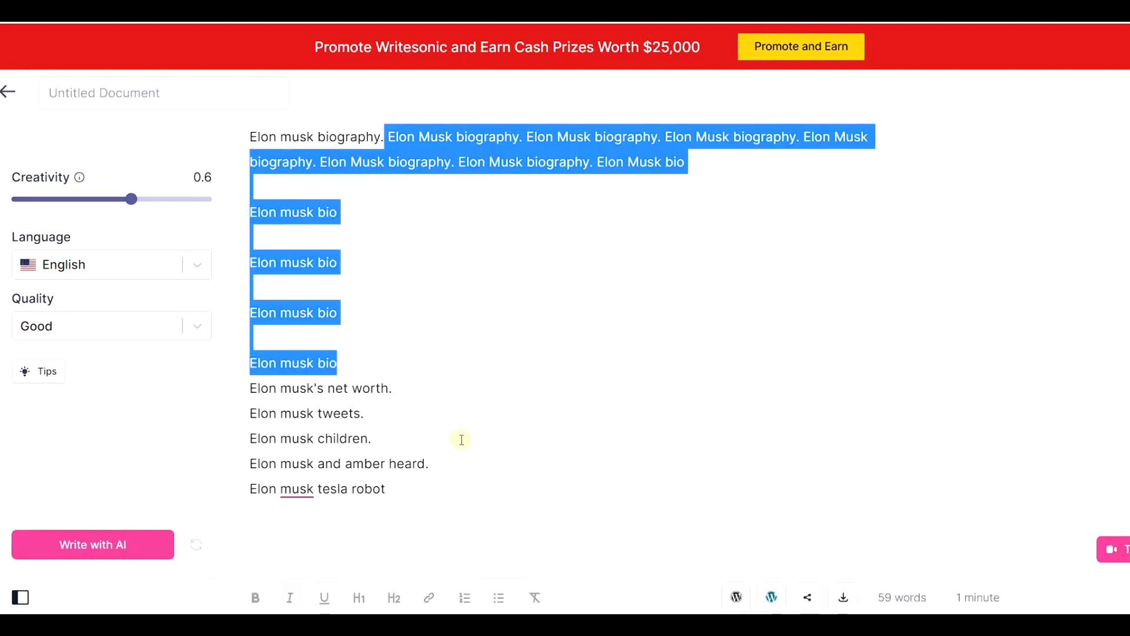
Step: Have AI write a net-worth paragraph after the net worth line
left_click(424, 391)
left_click(147, 542)
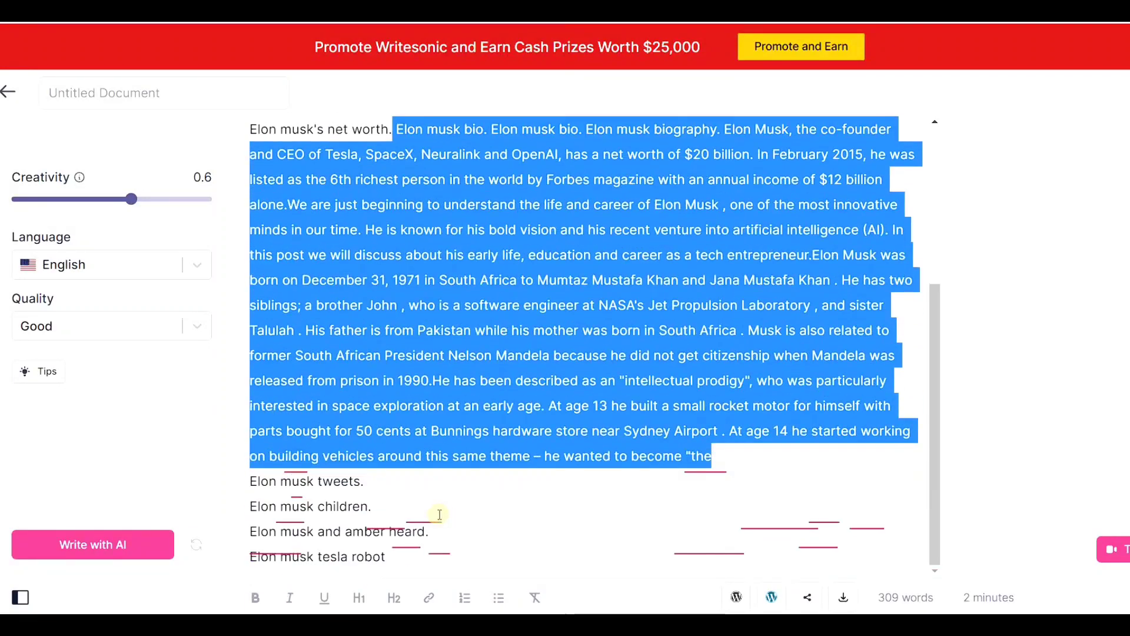
mouse_move(440, 517)
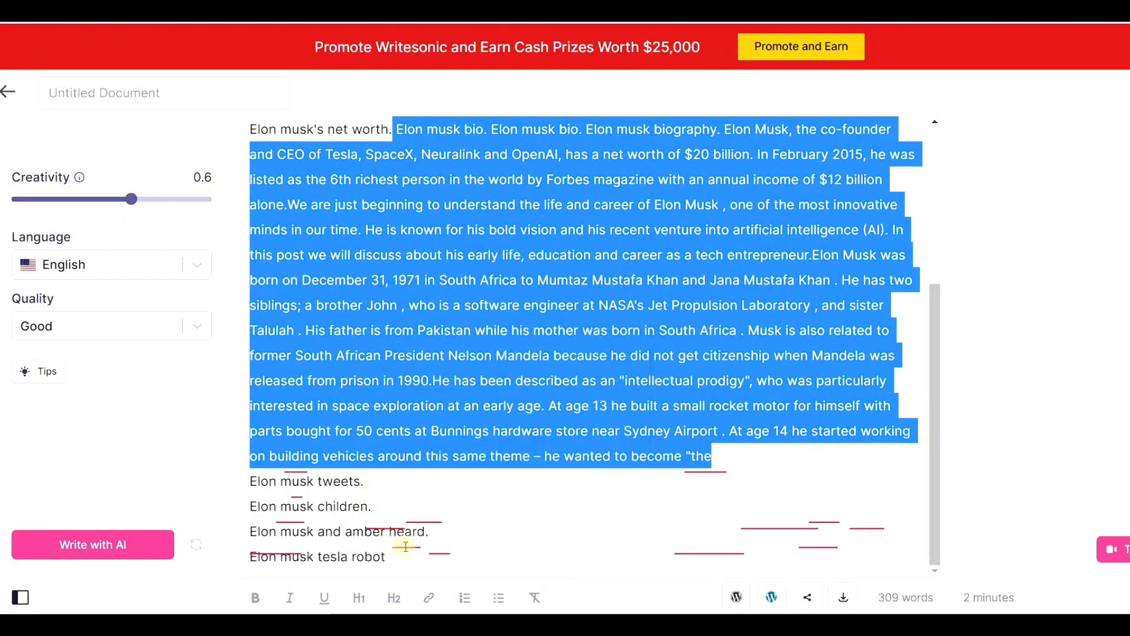
left_click(442, 537)
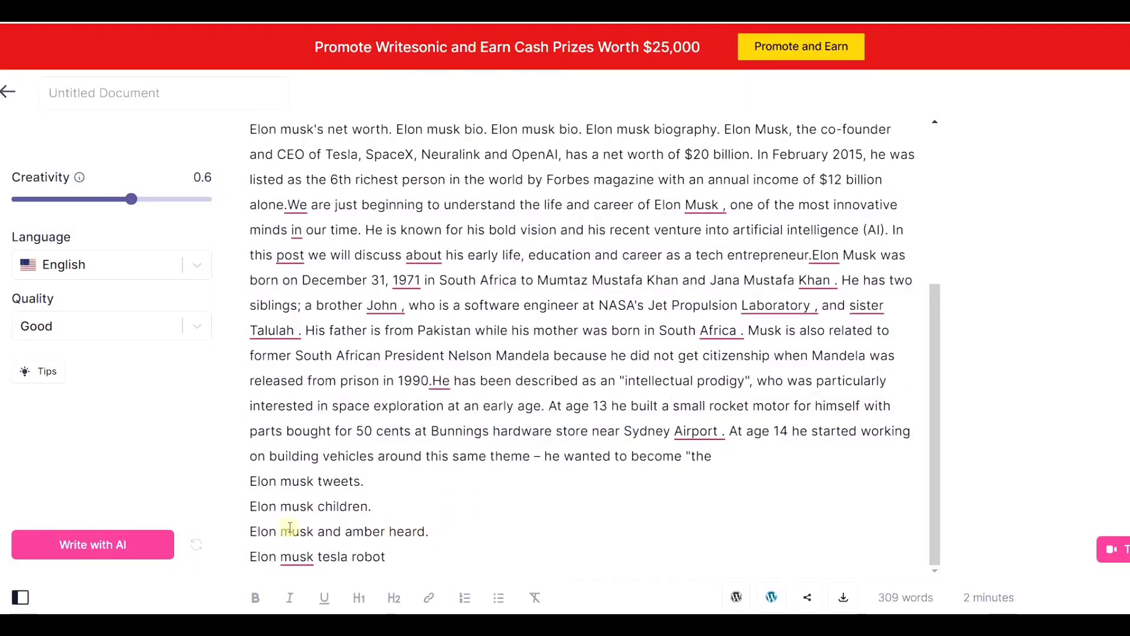
Step: Have AI continue after the amber heard line, adding topic lines and an early-life passage
left_click(125, 543)
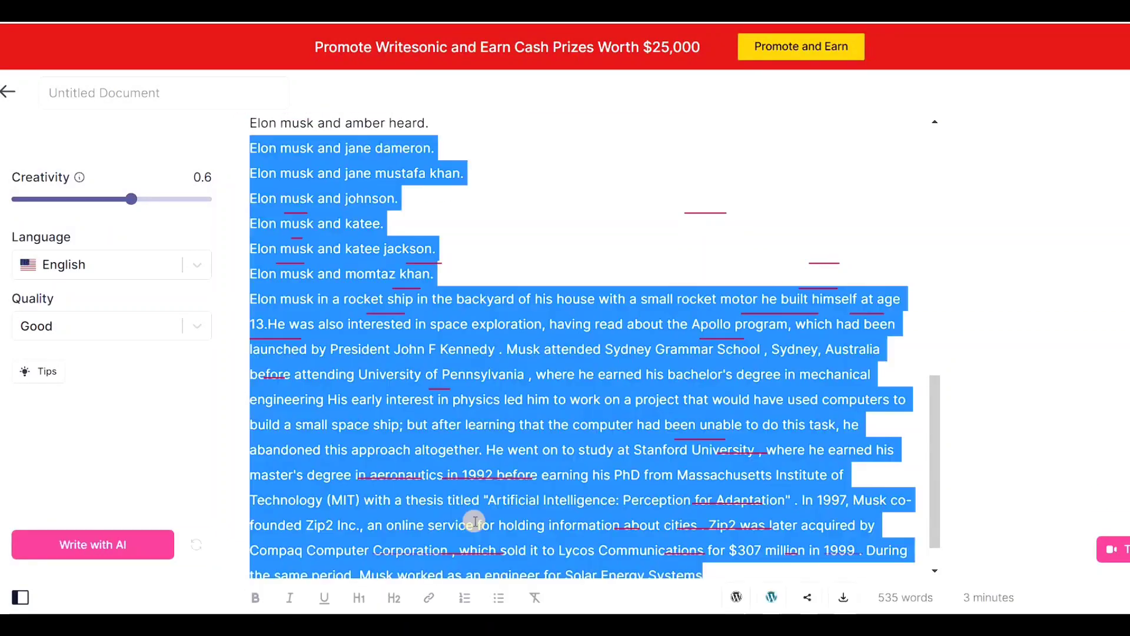
scroll(475, 520, "up", 15)
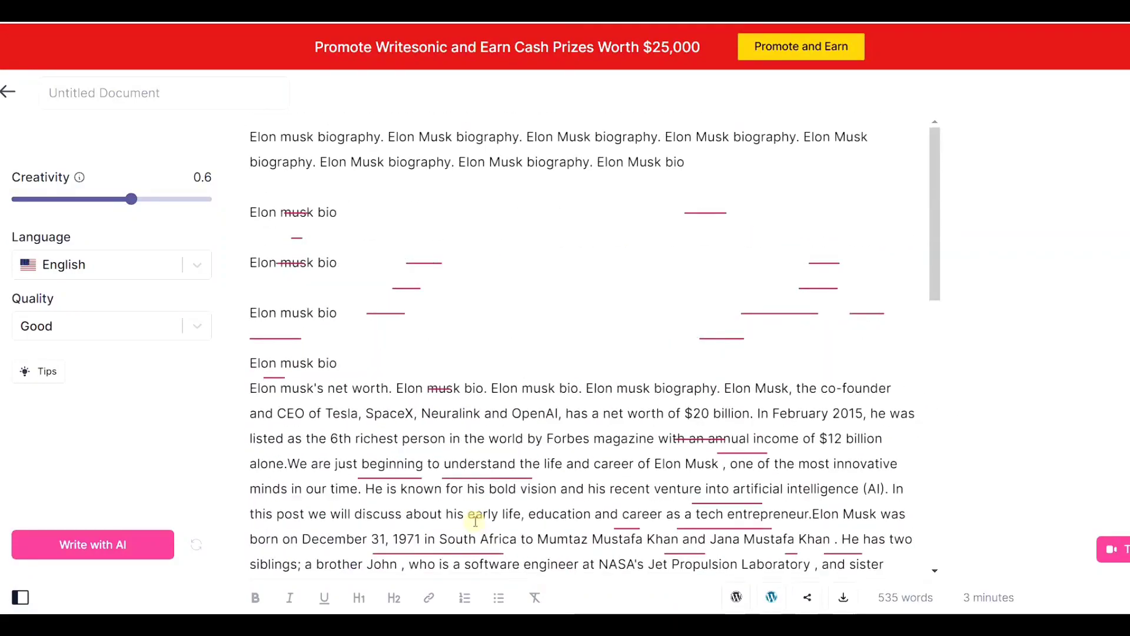
scroll(475, 521, "down", 2)
scroll(474, 522, "up", 2)
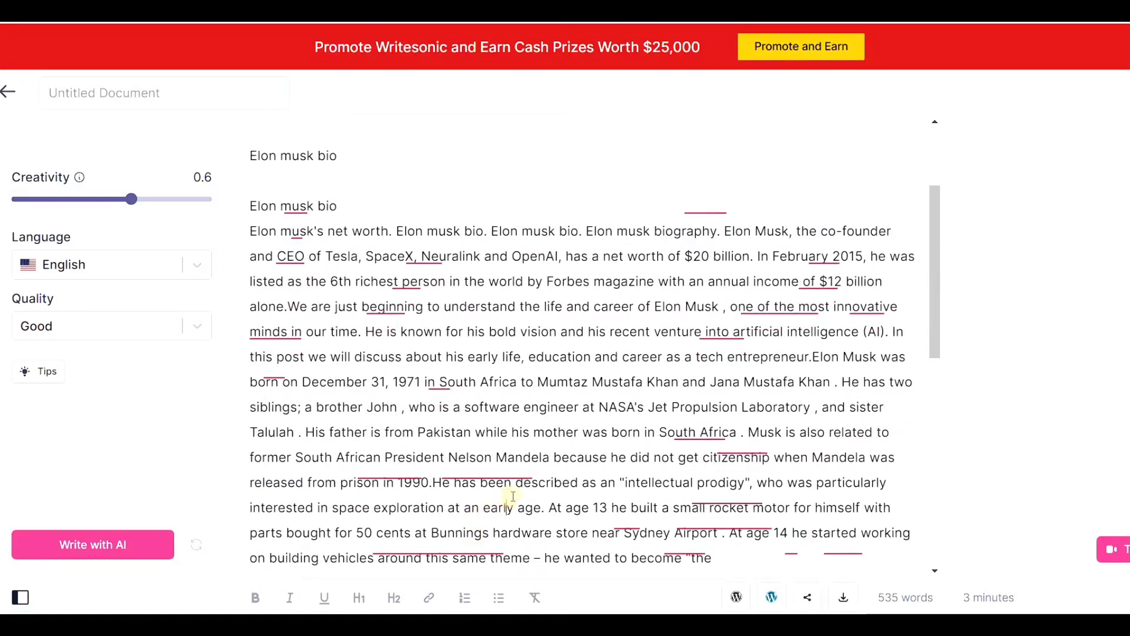